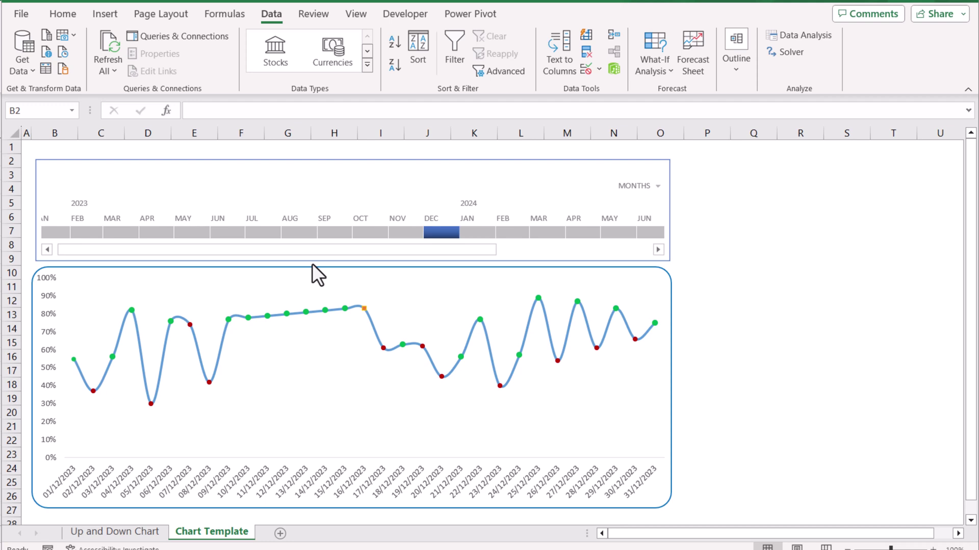
Step: Check individual point values on the December 2023 up/down trend chart
mouse_move(130, 315)
mouse_move(364, 310)
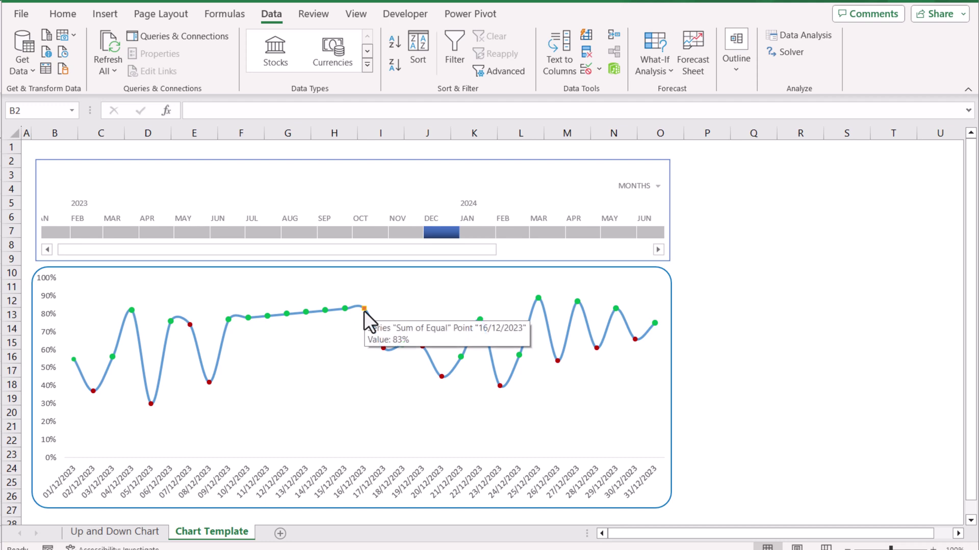
Step: Stretch the timeline selection from OCT through DEC 2023, keeping the MONTHS time level
click(402, 233)
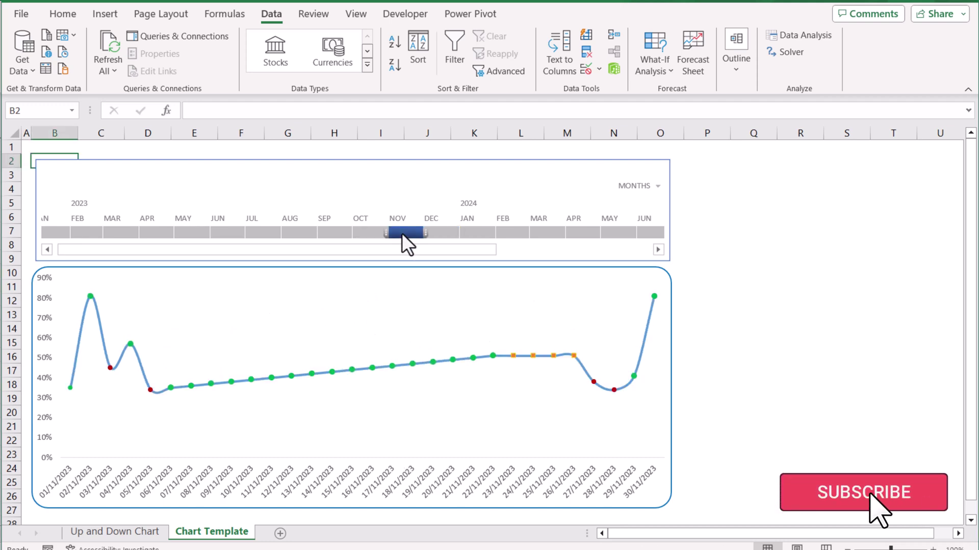
click(366, 234)
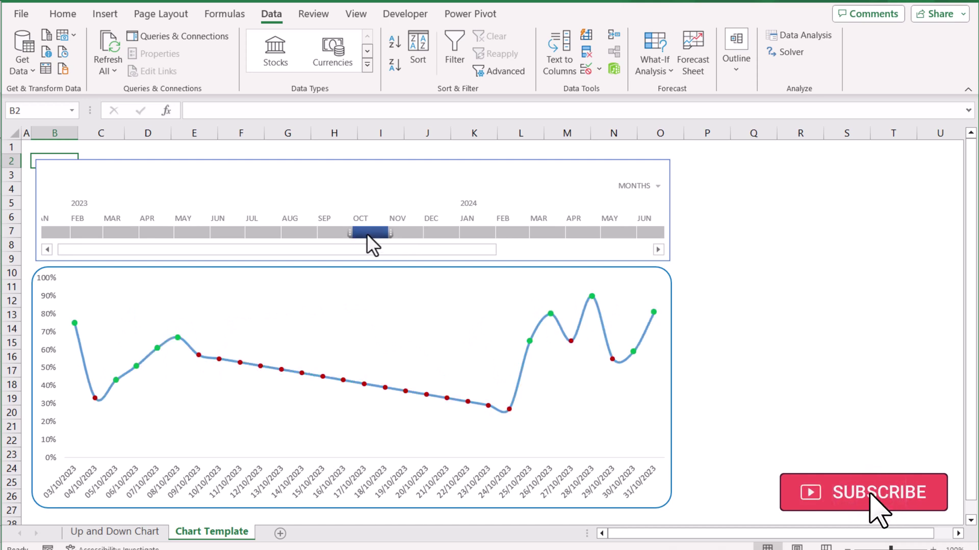
drag(393, 232, 454, 228)
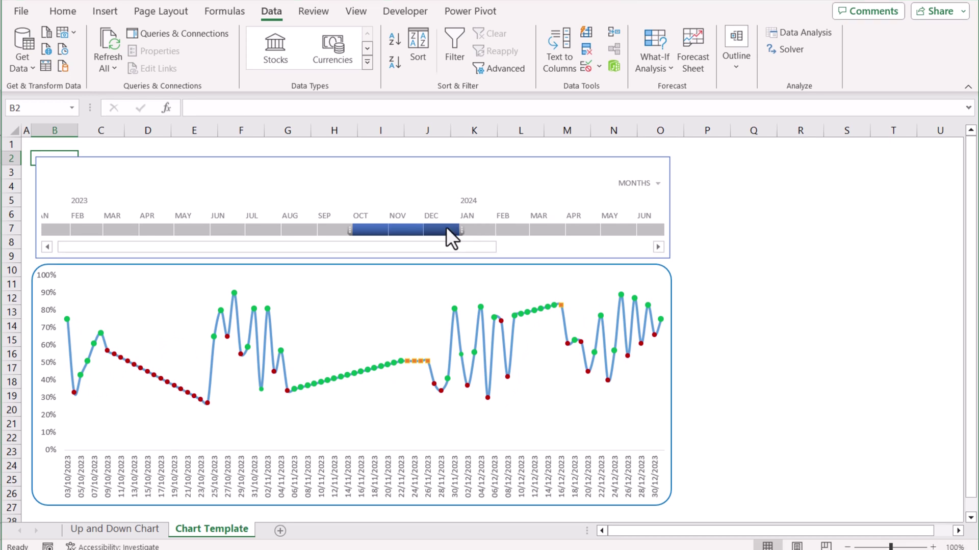
click(658, 183)
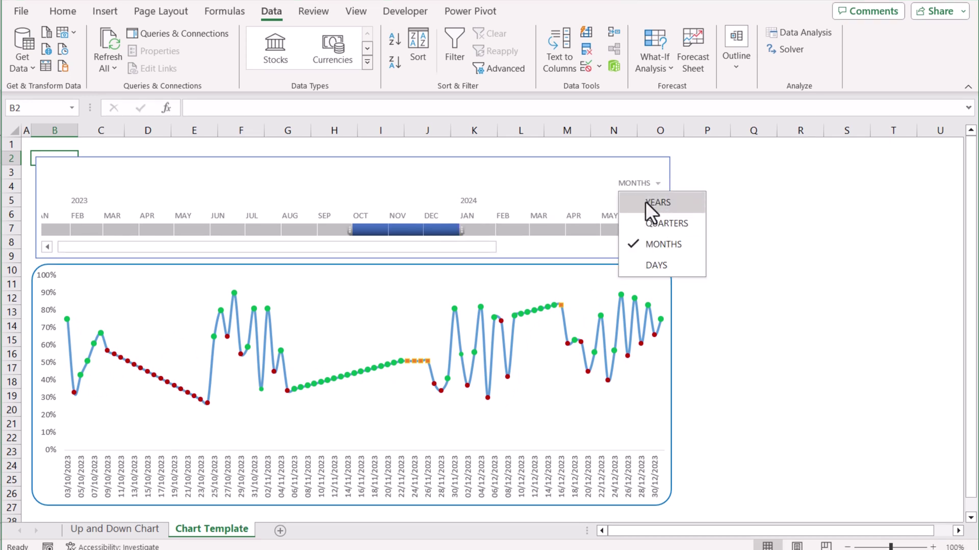
click(356, 402)
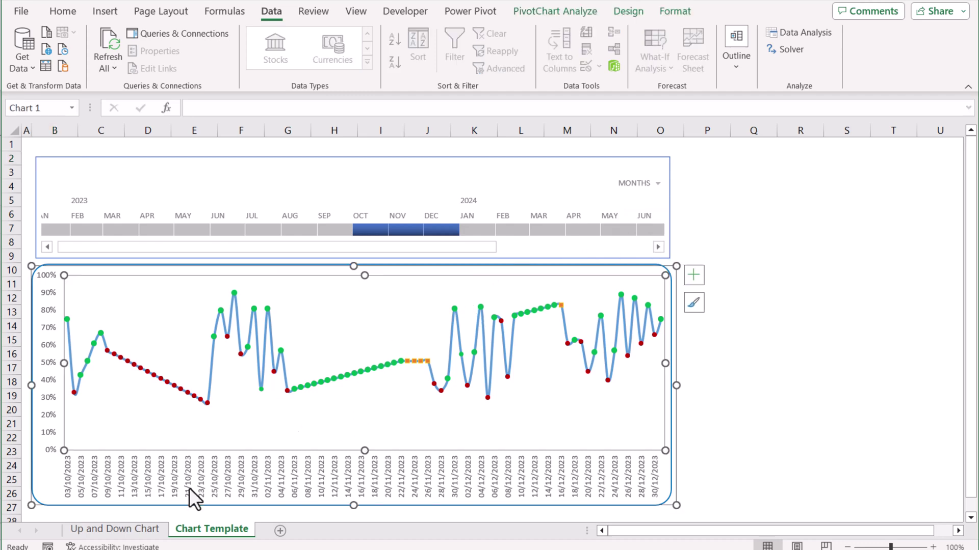
Step: On the Up and Down Chart sheet, delete rows 3 to the end and select A2:B2
click(153, 530)
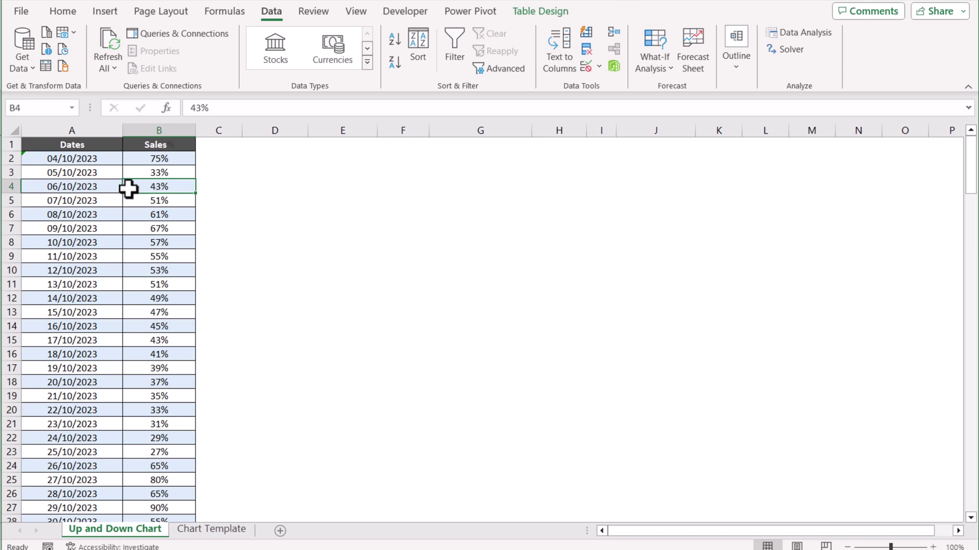
click(8, 172)
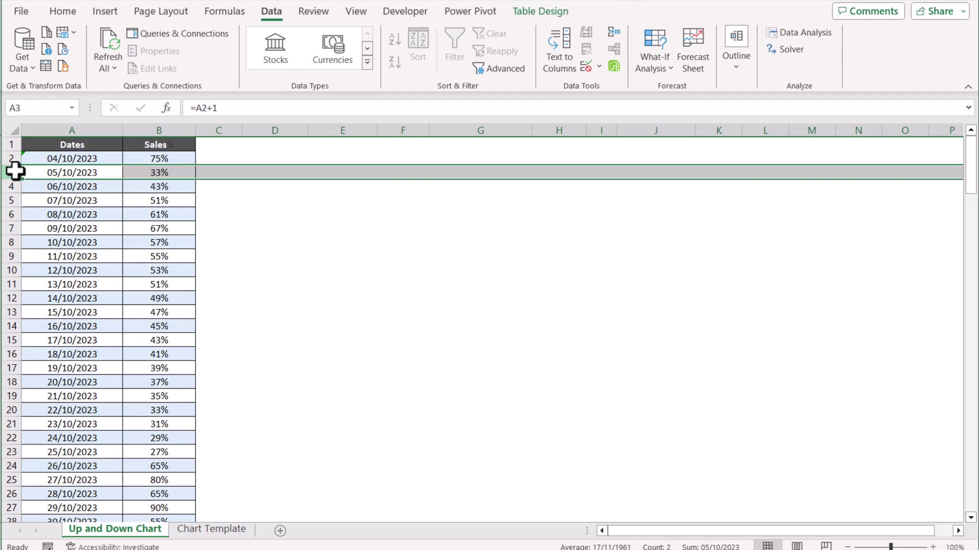
key(ctrl+shift+Down)
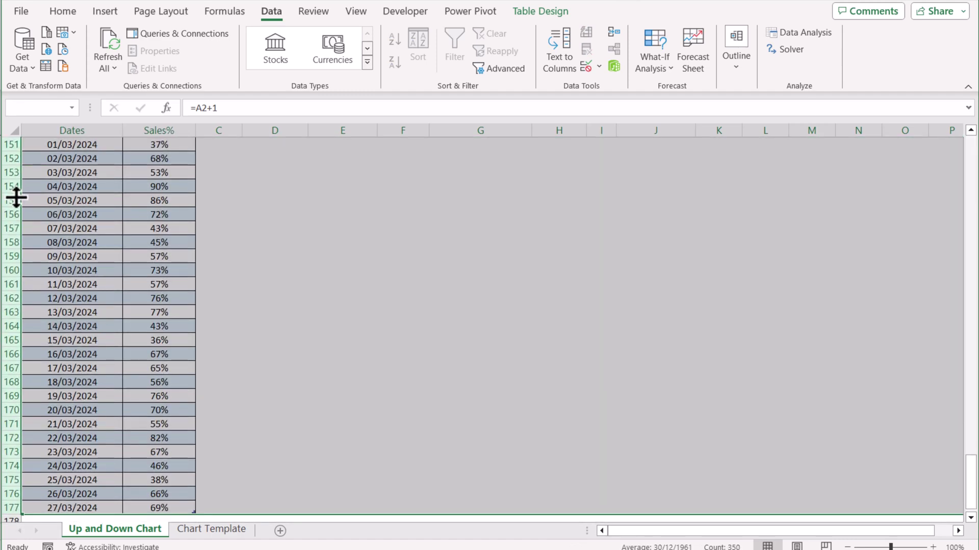
right_click(5, 189)
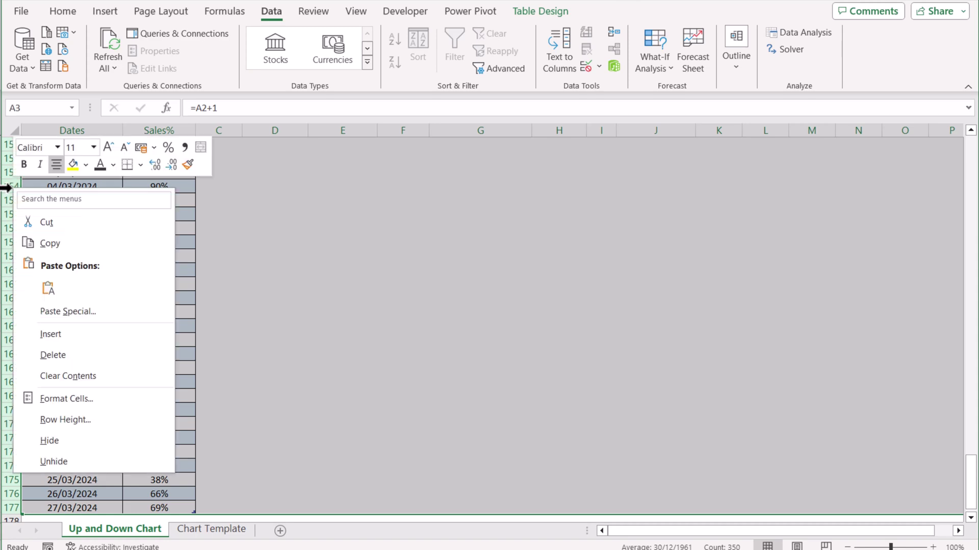
click(90, 350)
drag(90, 158, 130, 156)
Step: Clear A2:B2 and copy all dates and sales rows from the new workbook
key(Delete)
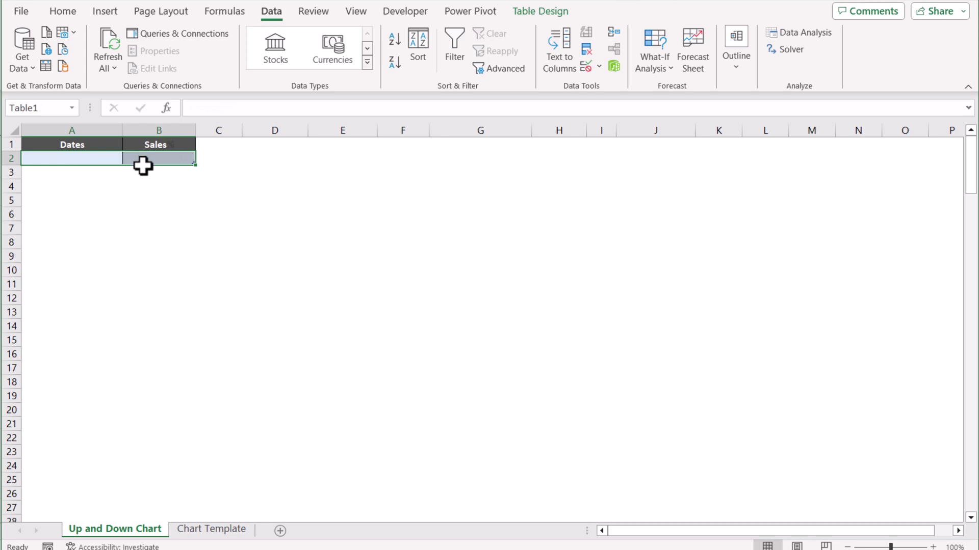
click(452, 520)
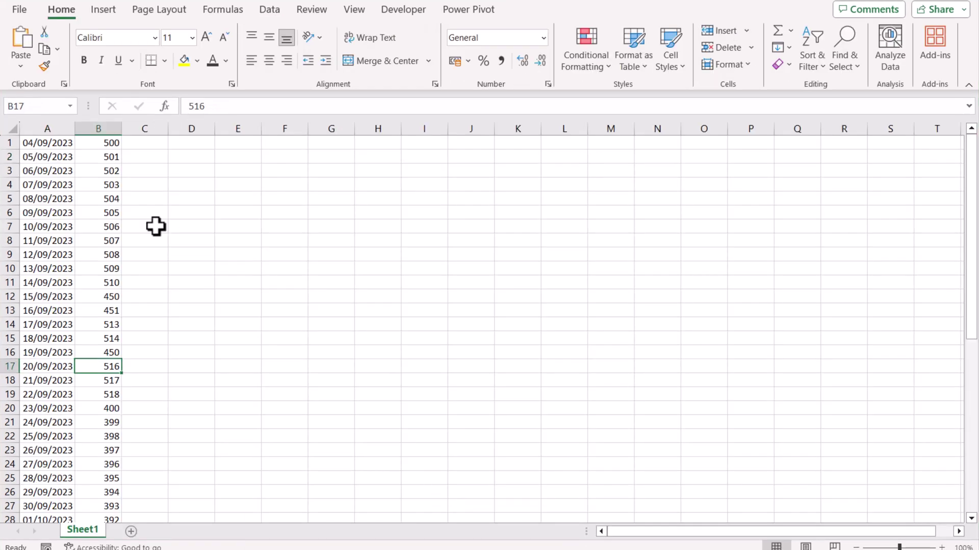
drag(39, 142, 87, 158)
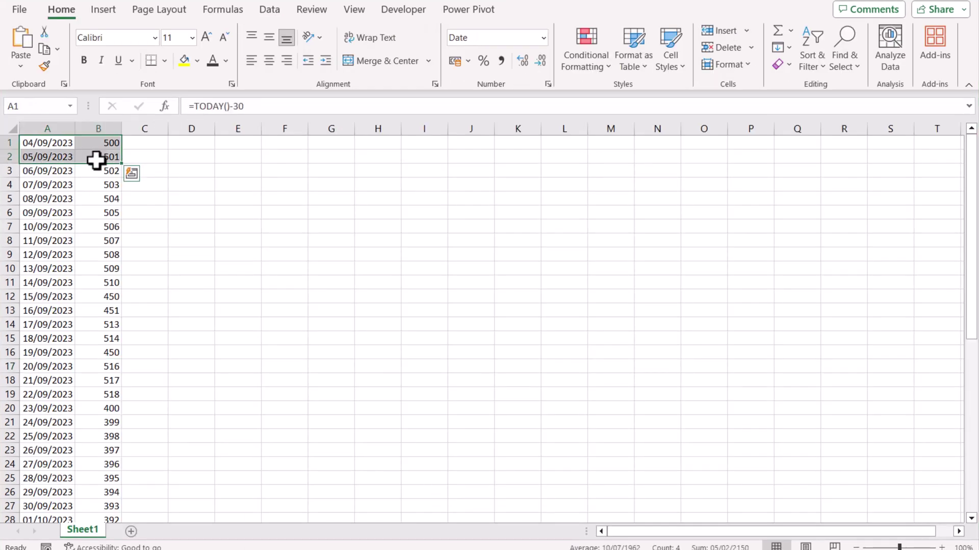
key(ctrl+shift+Down)
key(ctrl+c)
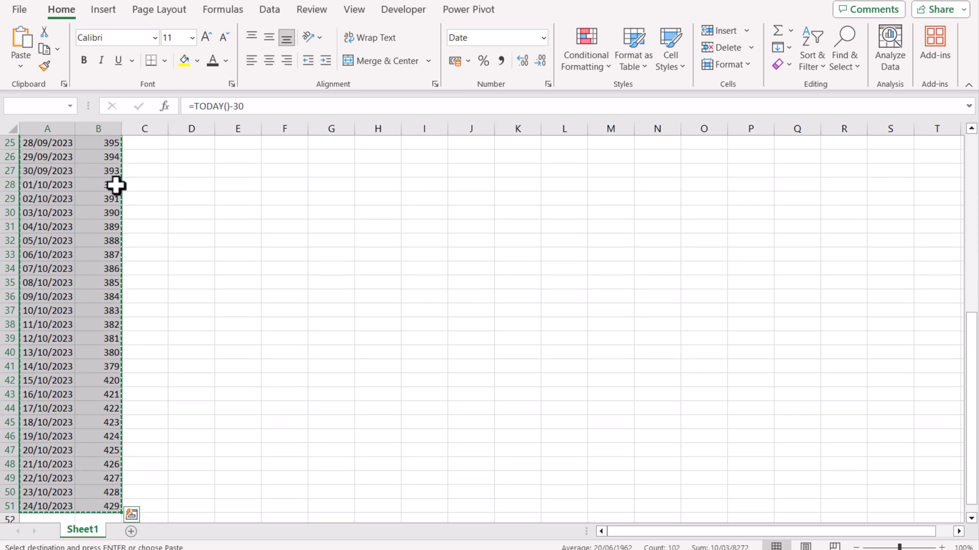
Step: Paste the copied dates and sales into cell A2 of the trend chart workbook
click(332, 515)
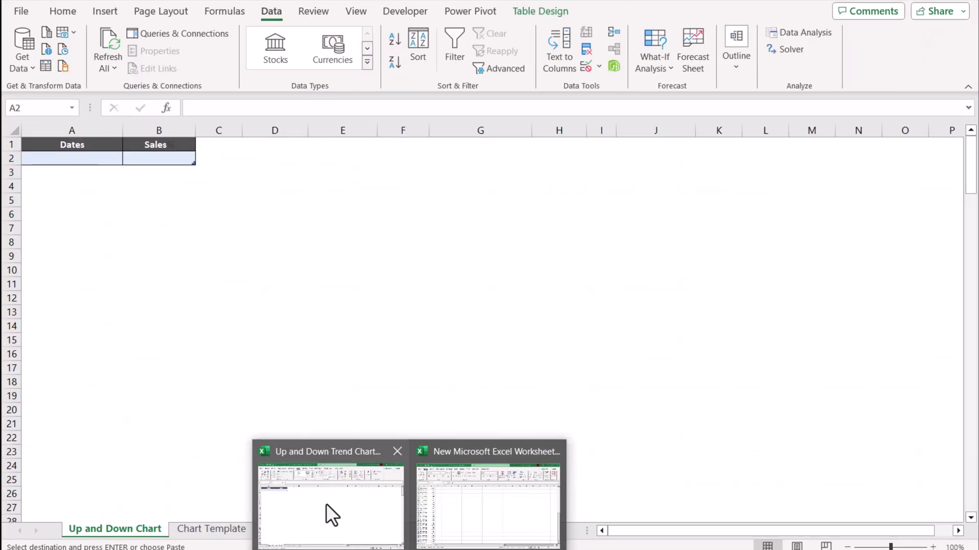
click(57, 159)
right_click(57, 159)
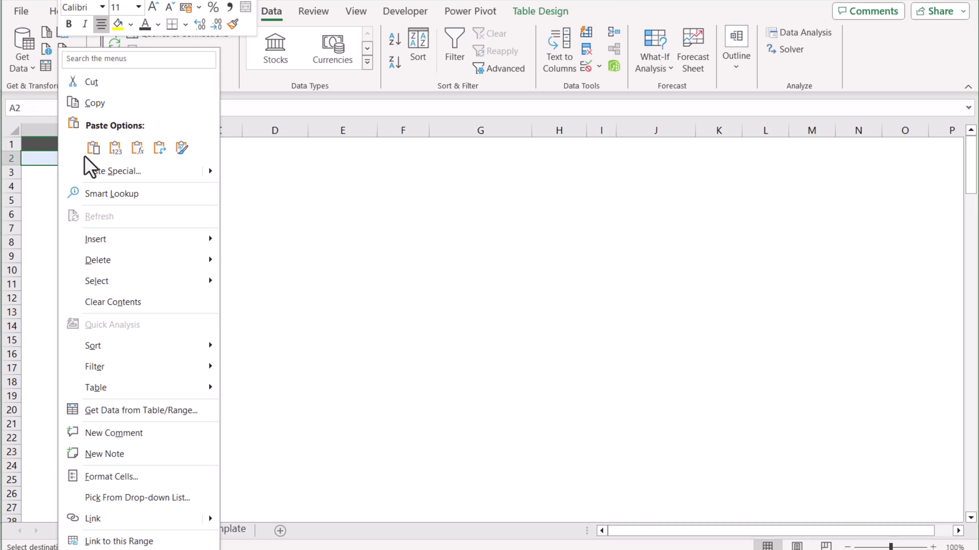
click(114, 149)
Step: Format the Sales column as $ English (United States) Accounting, then return to Chart Template
key(ctrl+a)
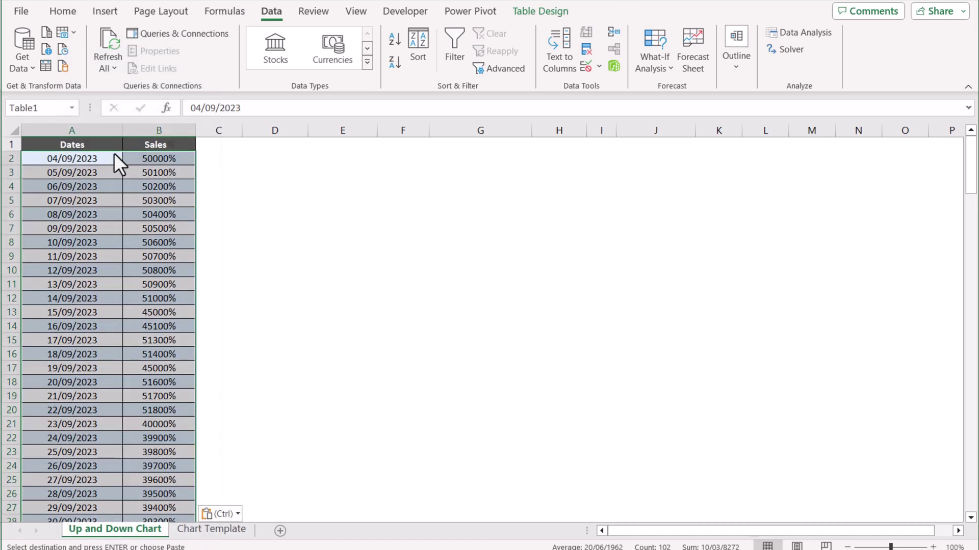
click(175, 134)
click(65, 12)
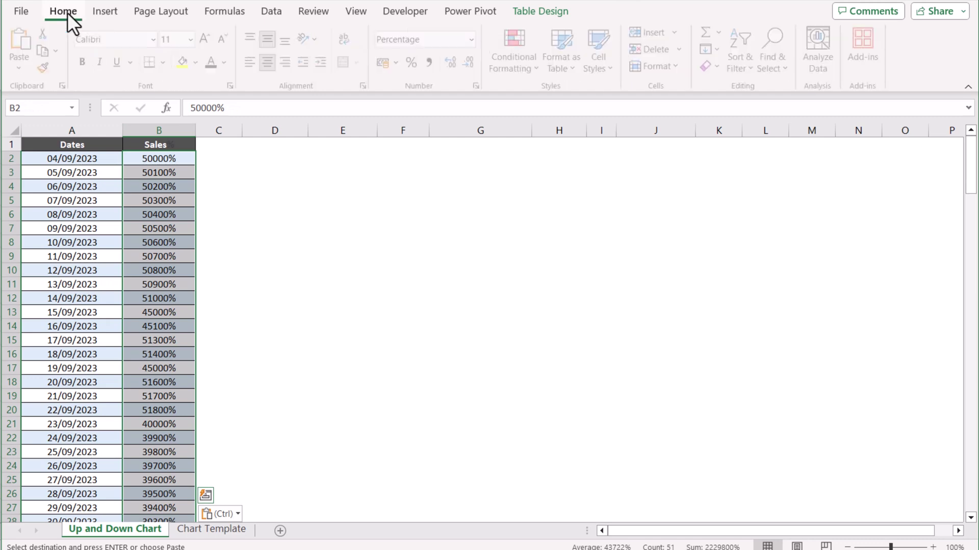
click(473, 39)
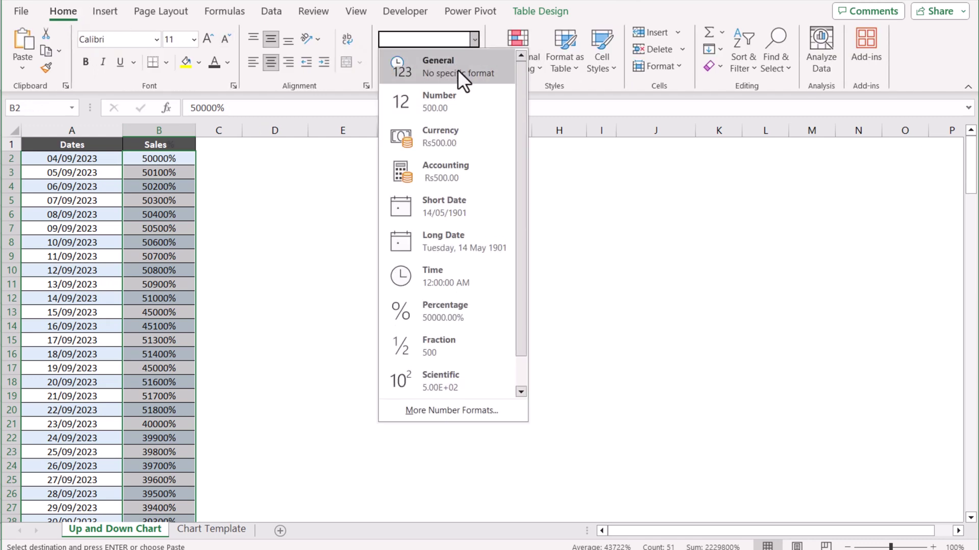
click(474, 39)
click(400, 62)
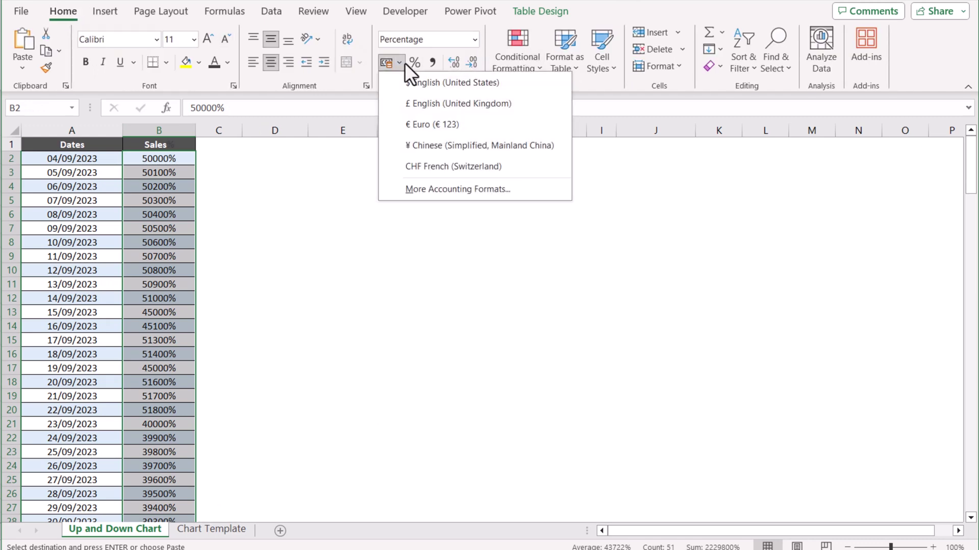
click(414, 82)
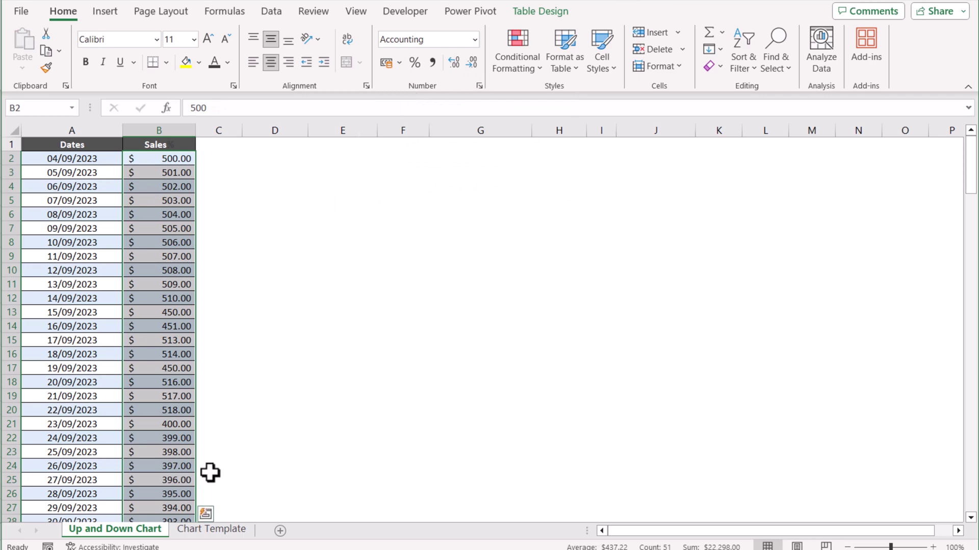
click(219, 530)
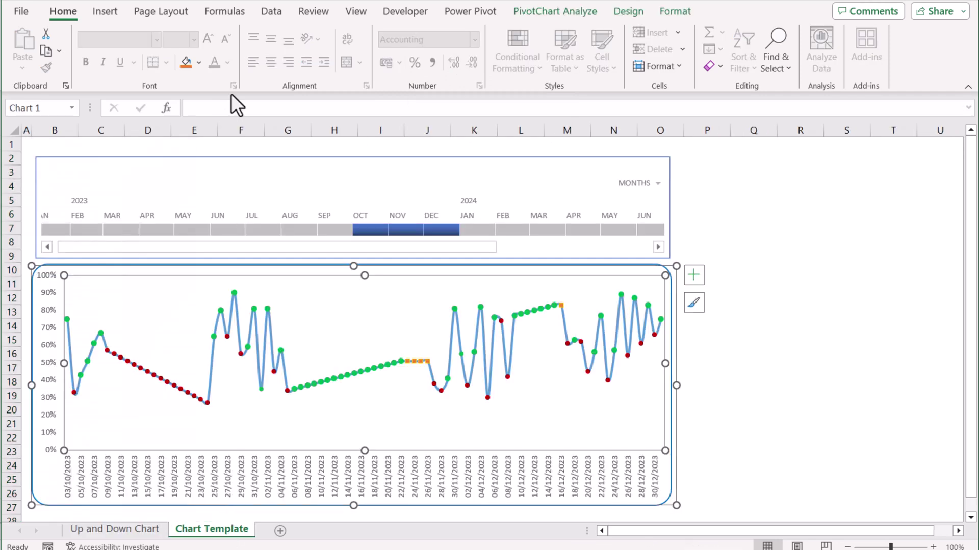
Step: Refresh the PivotChart with the new sales data and select its value axis
click(266, 13)
click(113, 43)
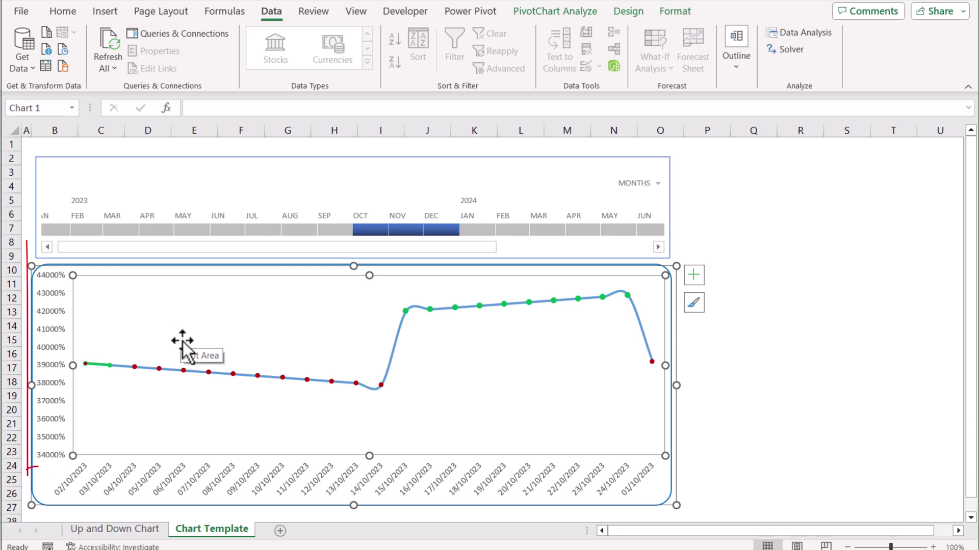
click(56, 330)
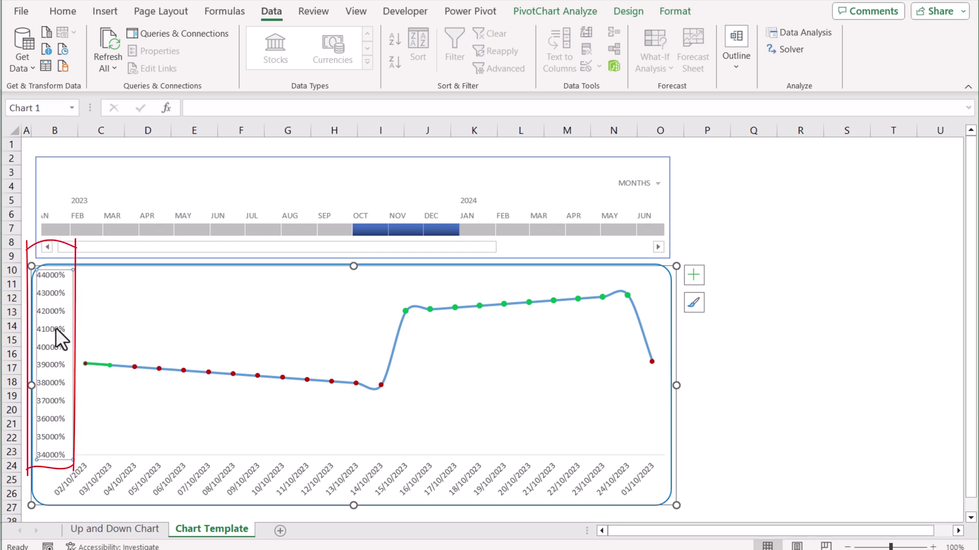
Step: Format the value axis numbers as Accounting with the $ English (United States) symbol
right_click(56, 329)
click(134, 510)
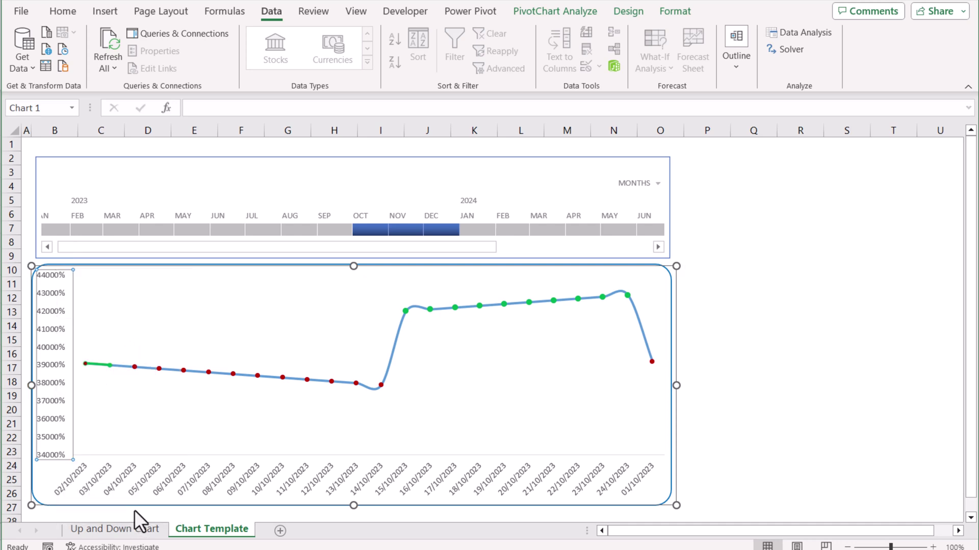
scroll(833, 459, down, 2)
click(827, 516)
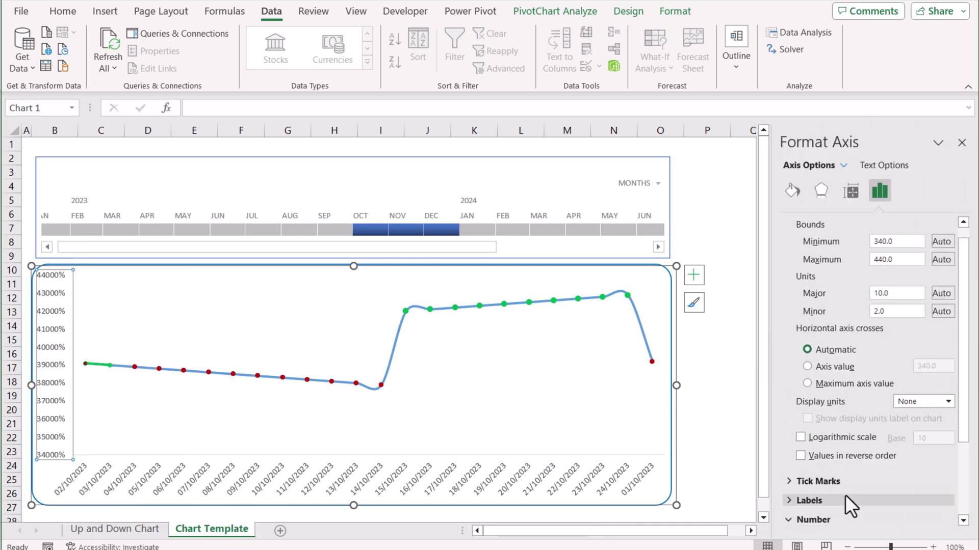
click(826, 441)
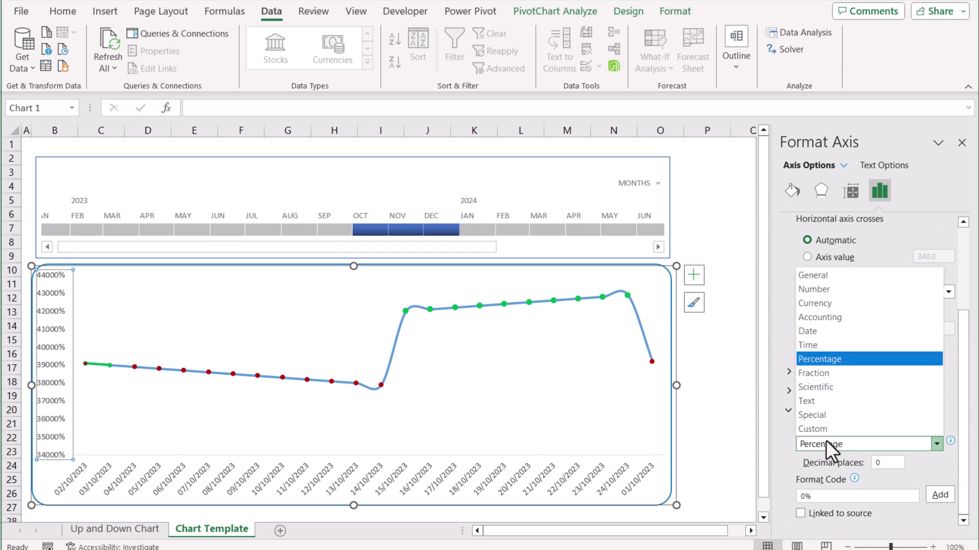
click(821, 317)
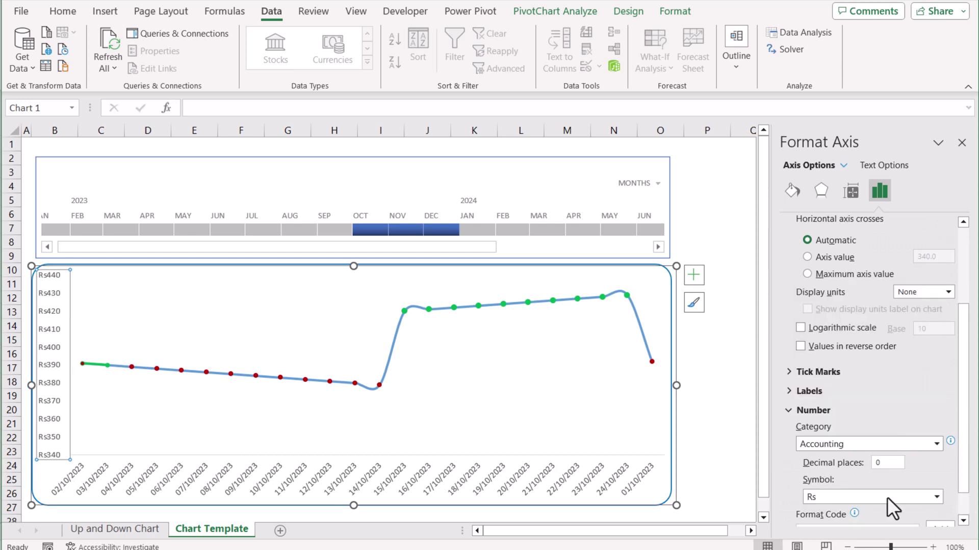
click(888, 498)
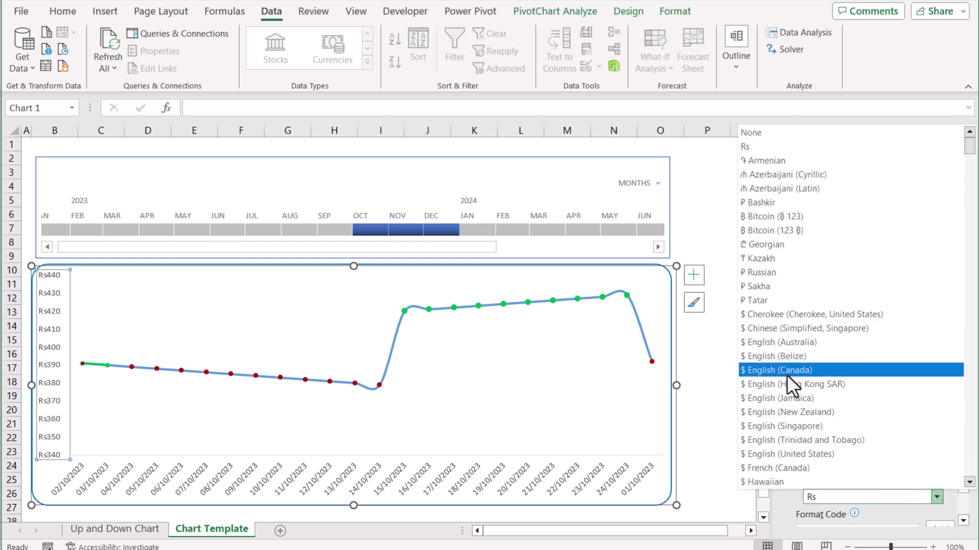
click(795, 454)
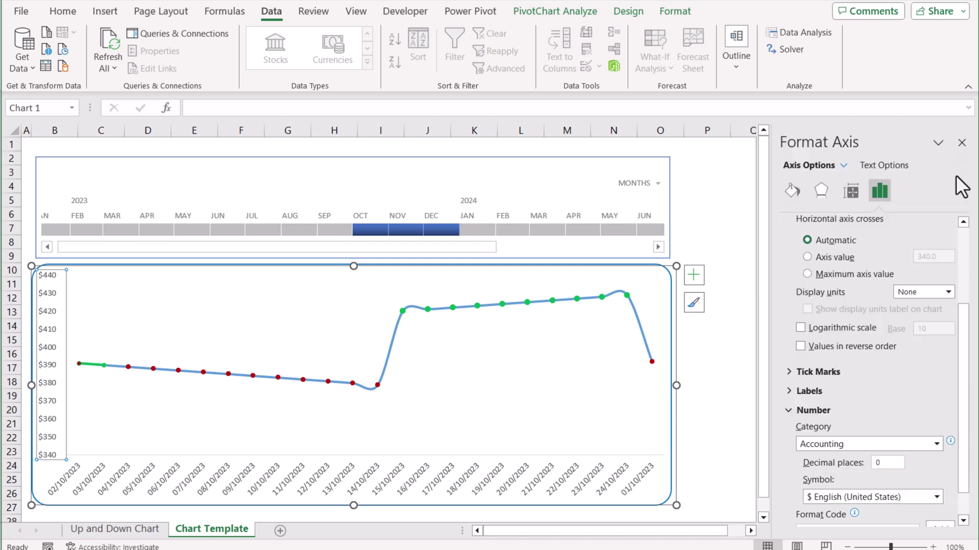
click(965, 146)
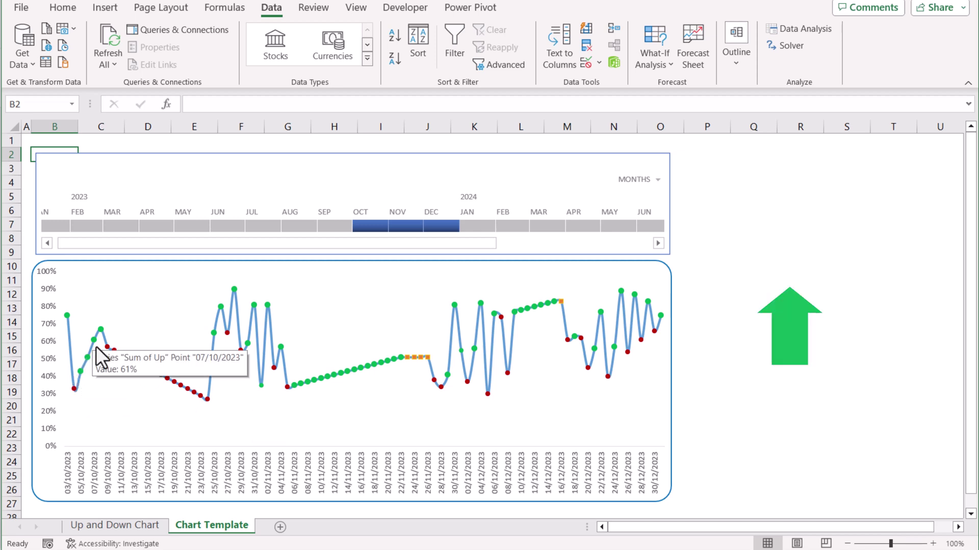
Step: Review the Dates and Sales data beside the Table1 query showing 176 rows loaded
mouse_move(168, 399)
mouse_move(414, 367)
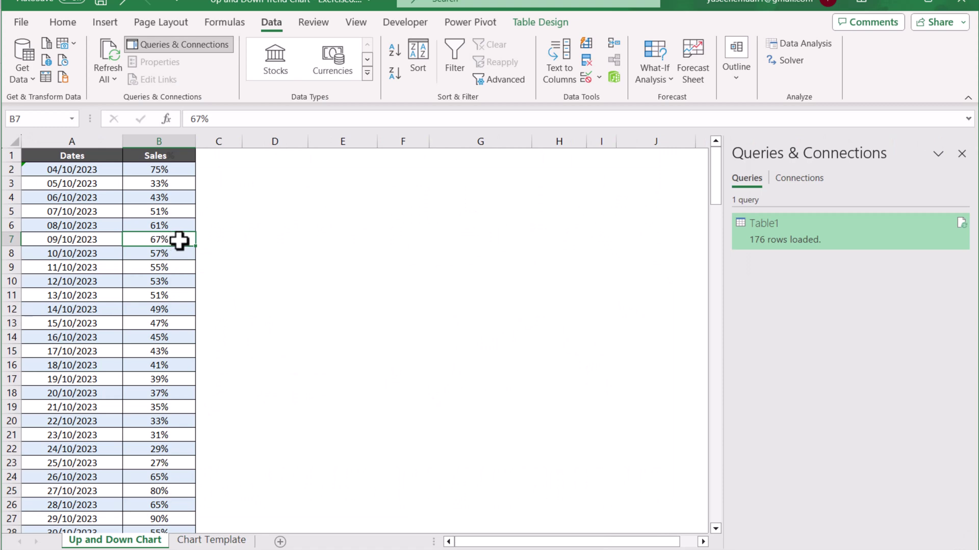
Step: Open Table1 in Power Query Editor and step through Source, Added Index 1, Added Index 0, Merged Queries
double_click(763, 240)
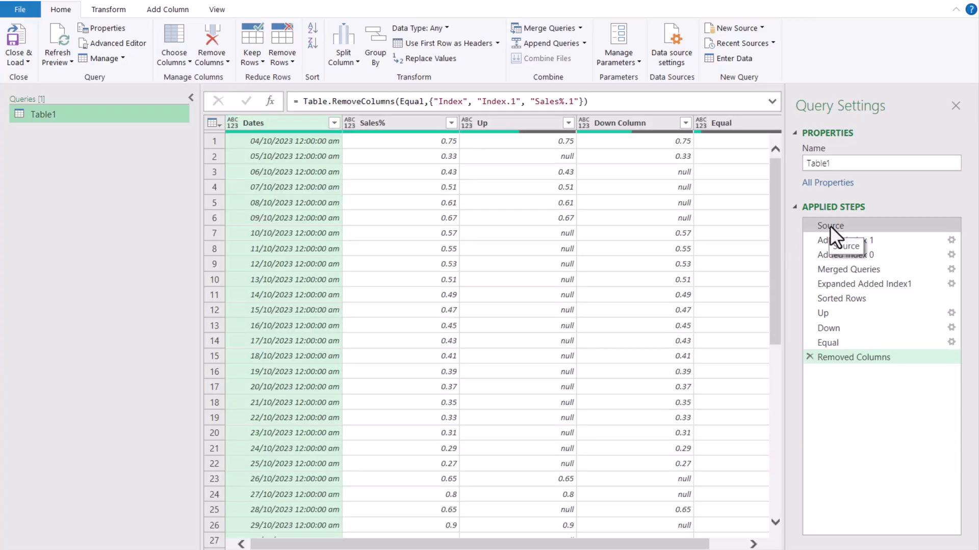
click(830, 225)
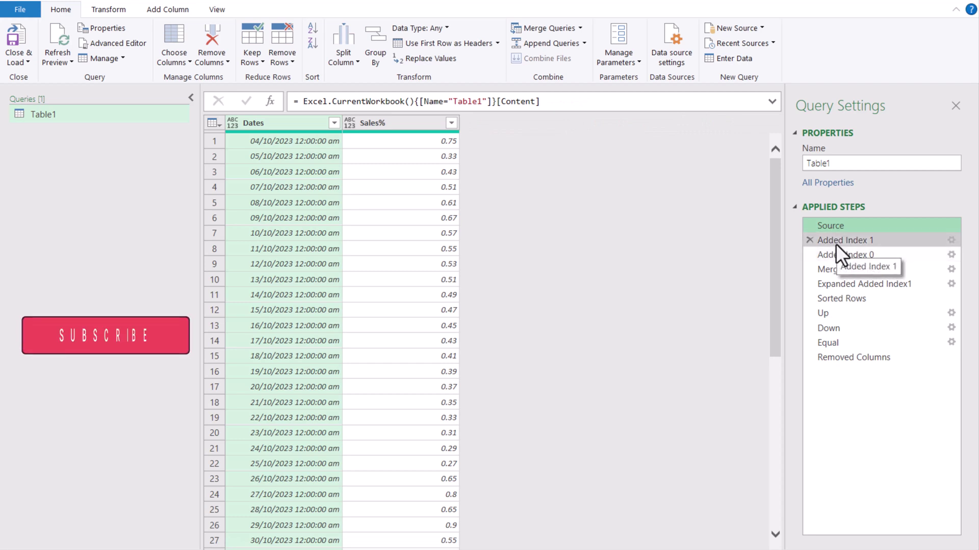
click(836, 244)
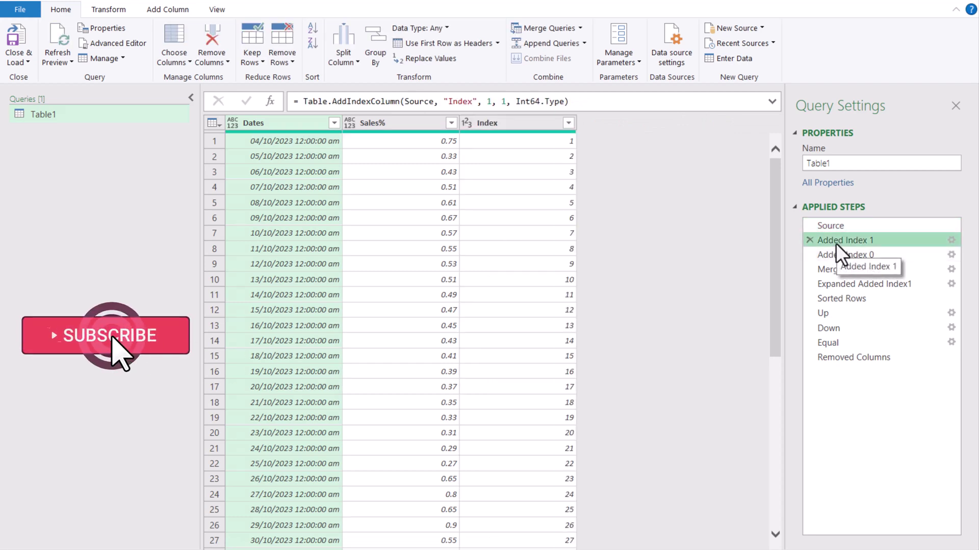
click(846, 258)
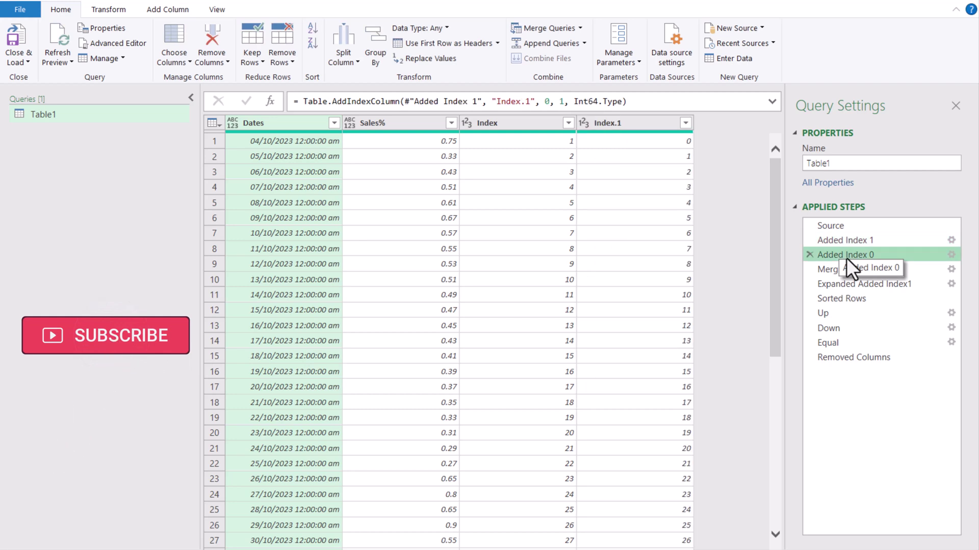
click(180, 9)
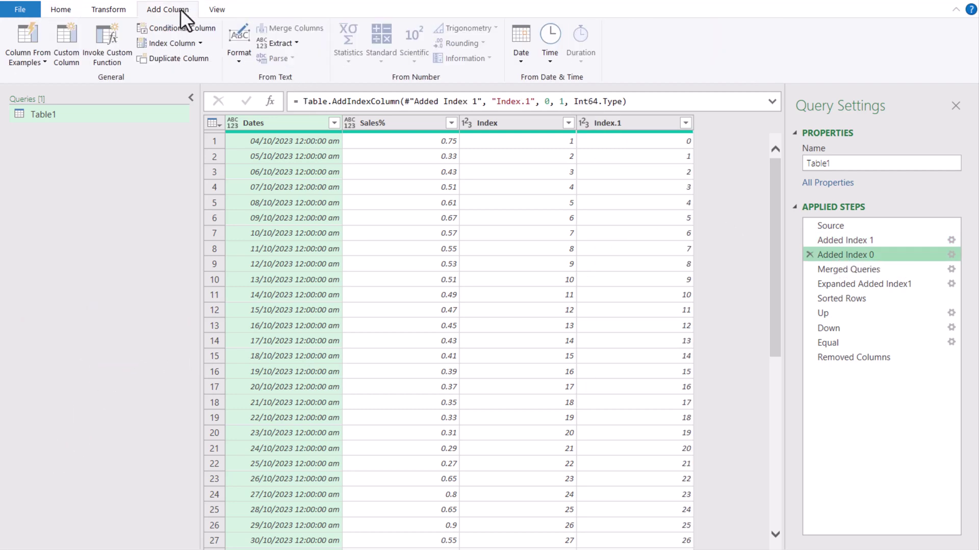
click(203, 41)
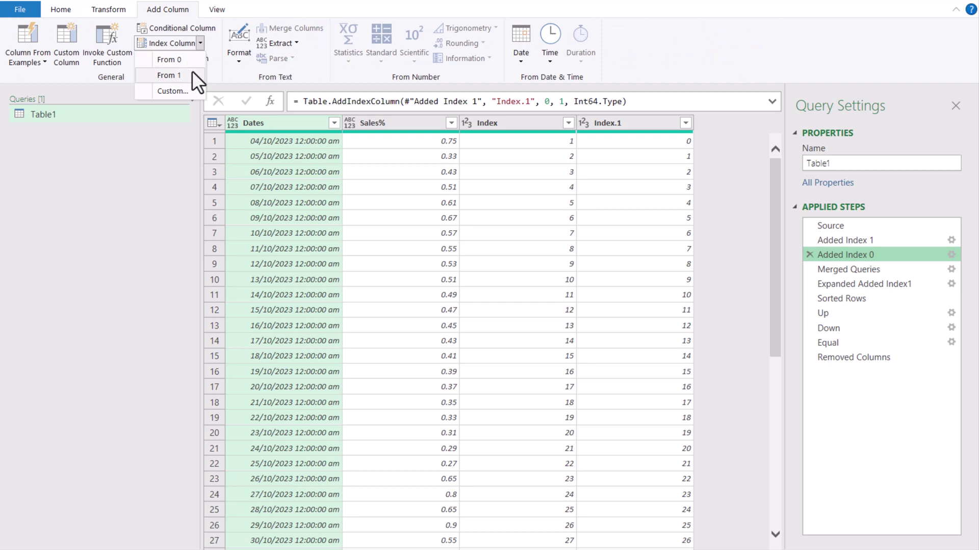
click(871, 271)
click(871, 271)
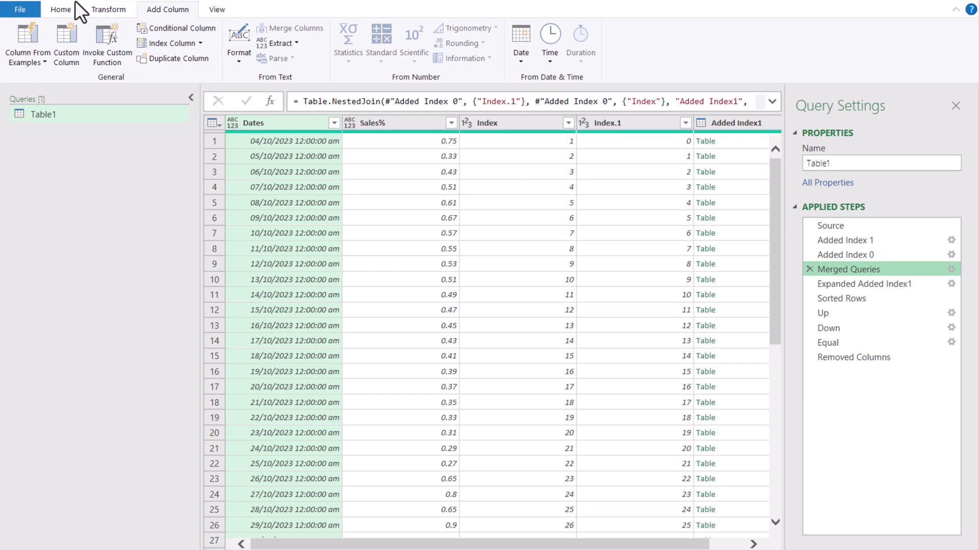
Step: Review the left outer self-merge on Index.1 and Index, then view Expanded Added Index1
click(62, 9)
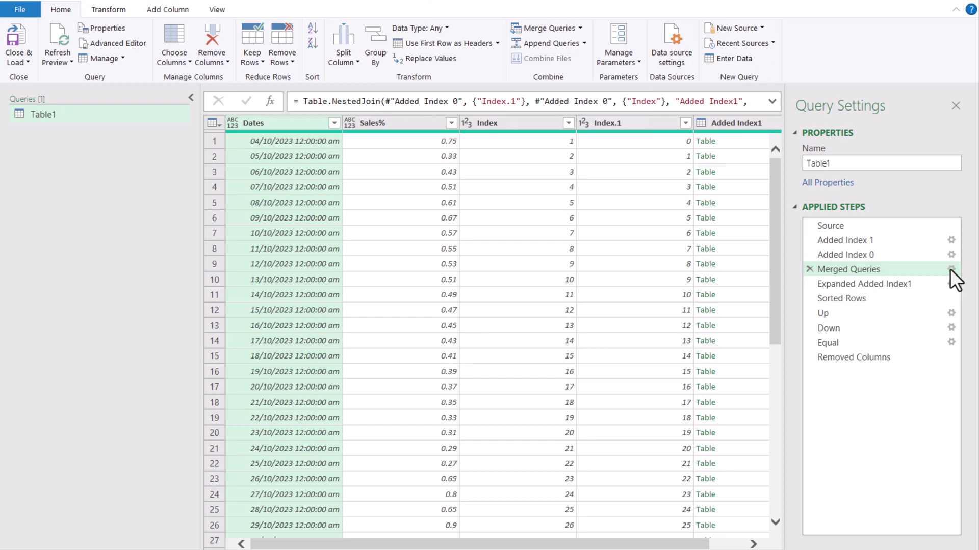
click(950, 269)
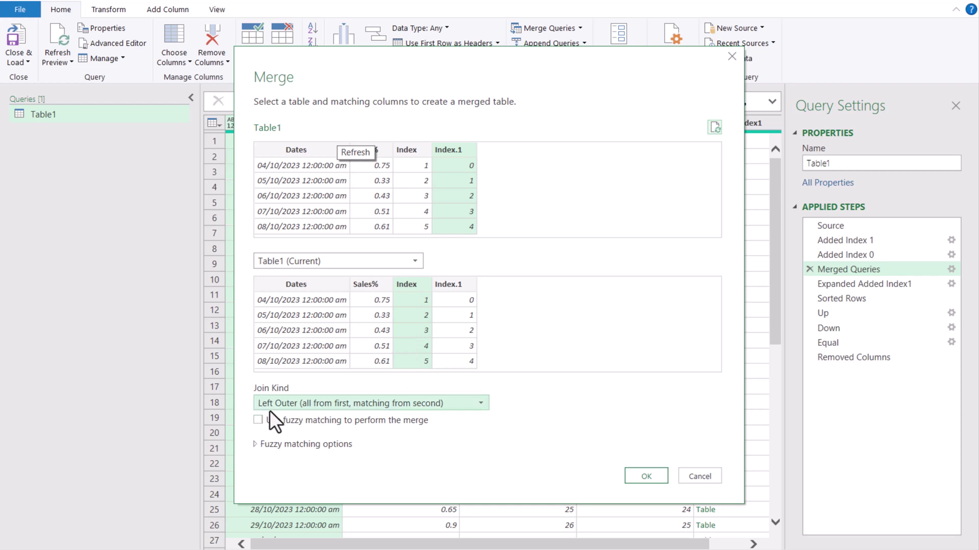
click(646, 477)
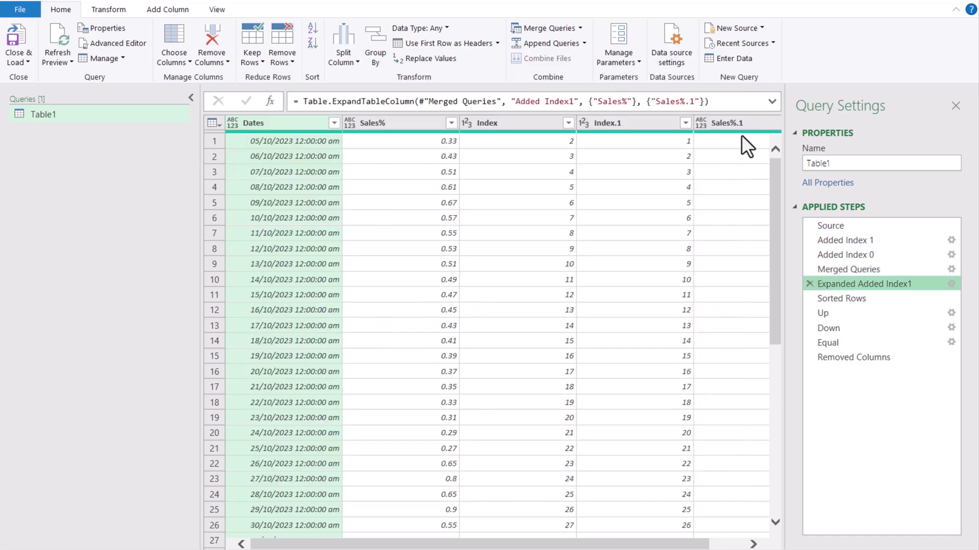
Step: Check Sales%.1 holds previous-day sales, then view the Sorted Rows step ordered by Index
click(952, 284)
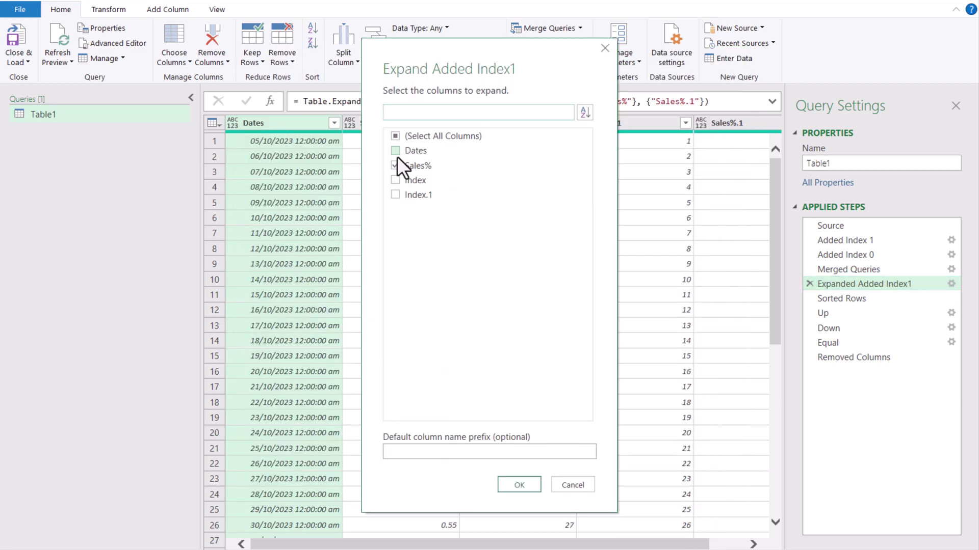
click(575, 485)
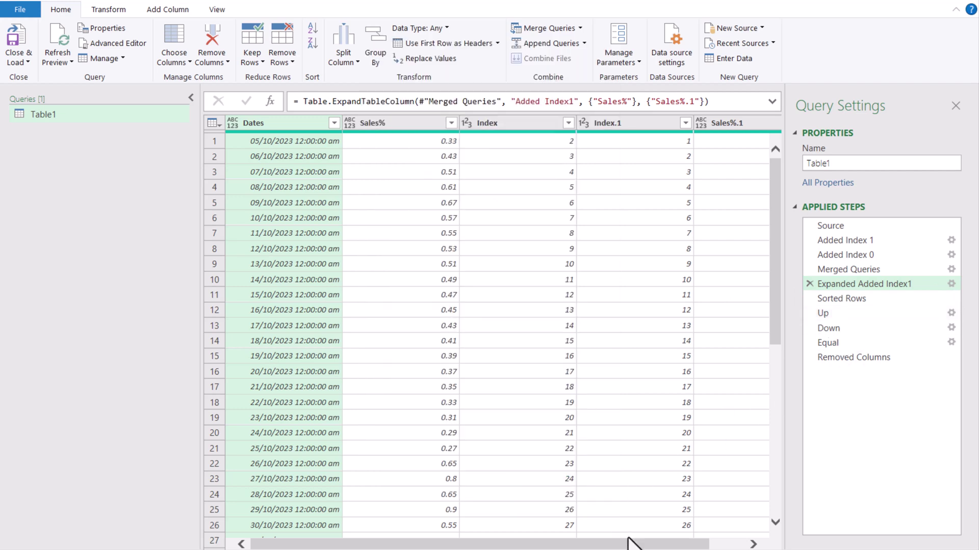
drag(638, 544, 688, 546)
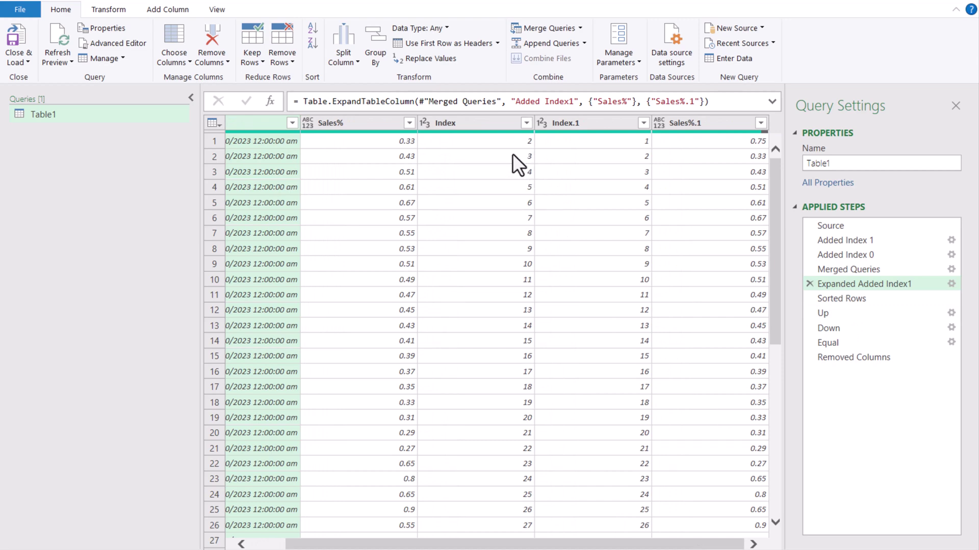
scroll(510, 160, down, 20)
scroll(528, 376, down, 20)
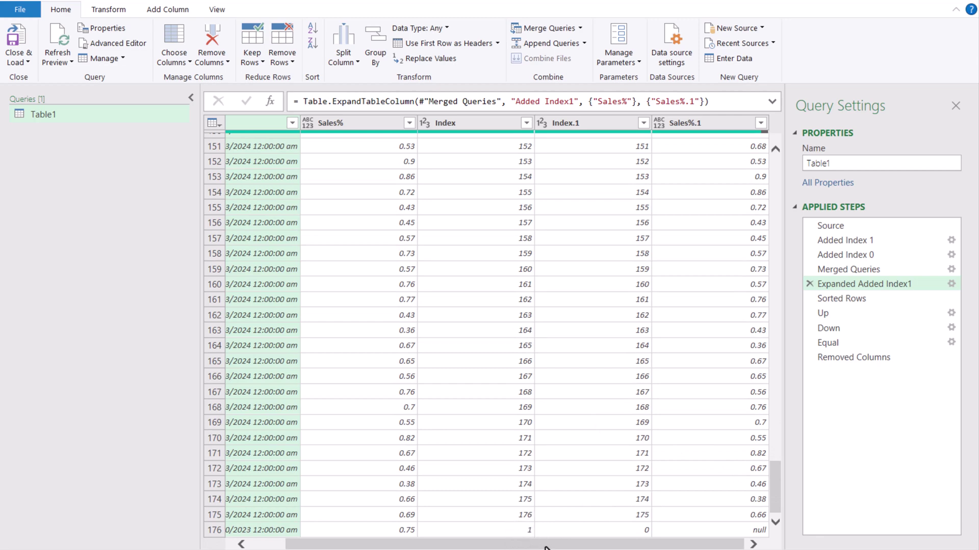
drag(775, 485, 785, 135)
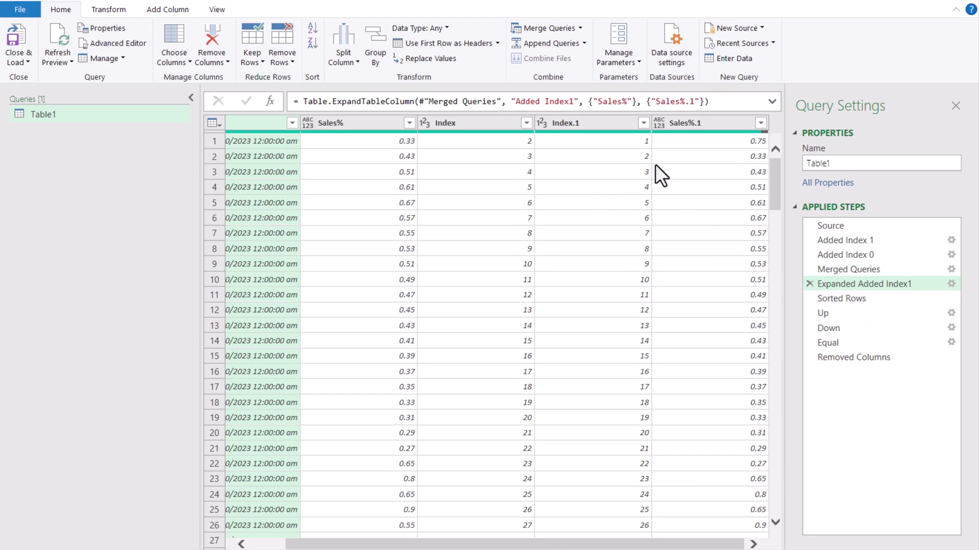
click(836, 299)
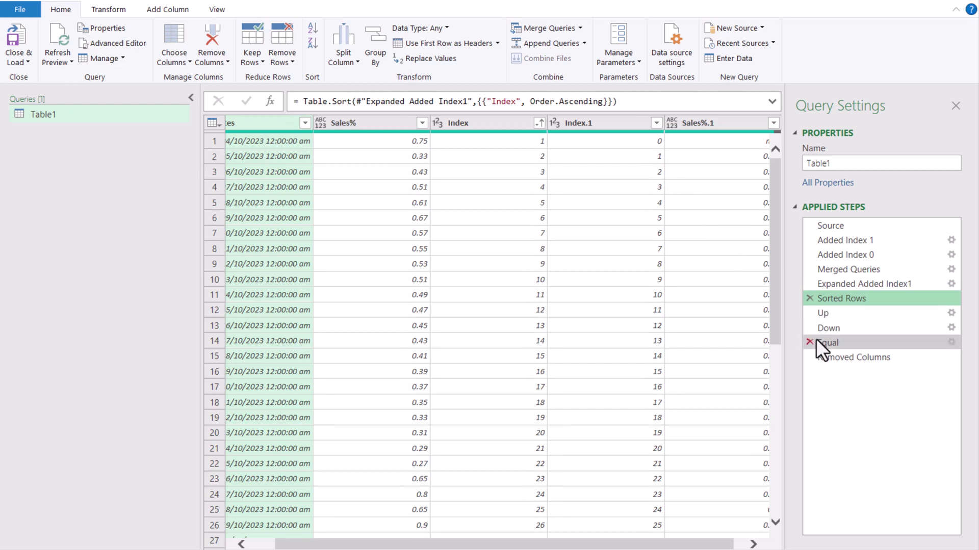
Step: Review the applied steps that add the Up and Down columns, scrolling across the table
mouse_move(816, 339)
mouse_down()
mouse_move(821, 317)
mouse_move(830, 347)
mouse_up()
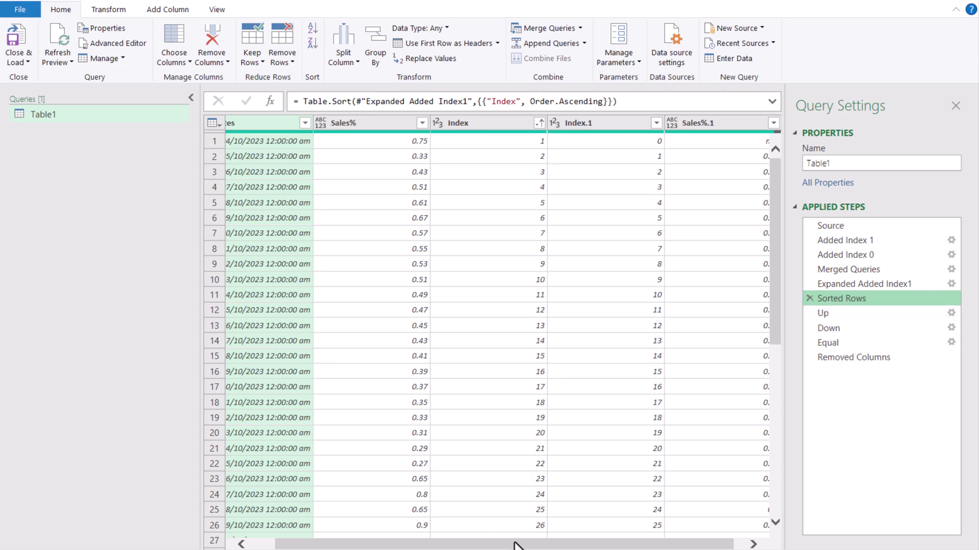
drag(523, 545, 599, 547)
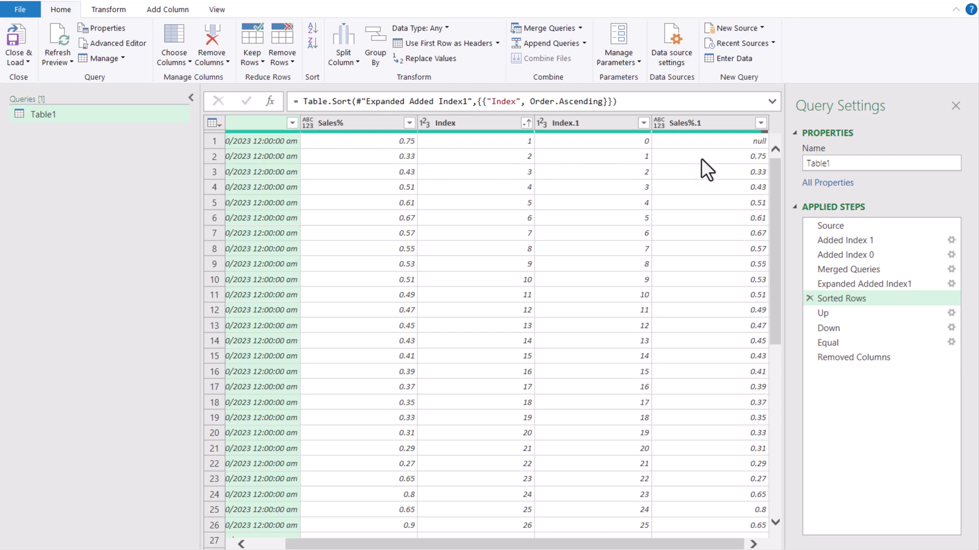
click(842, 314)
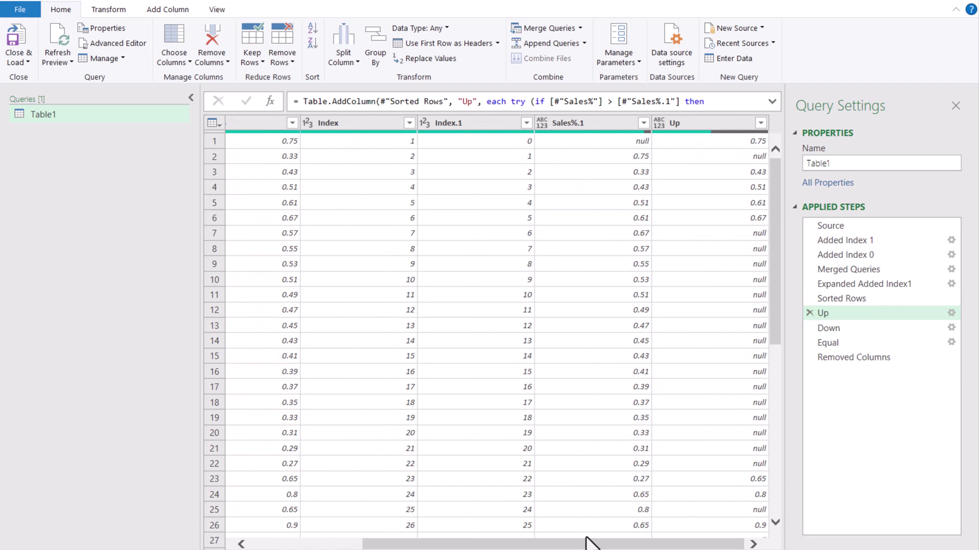
mouse_move(589, 548)
mouse_down()
mouse_move(512, 544)
mouse_move(589, 545)
mouse_up()
click(837, 331)
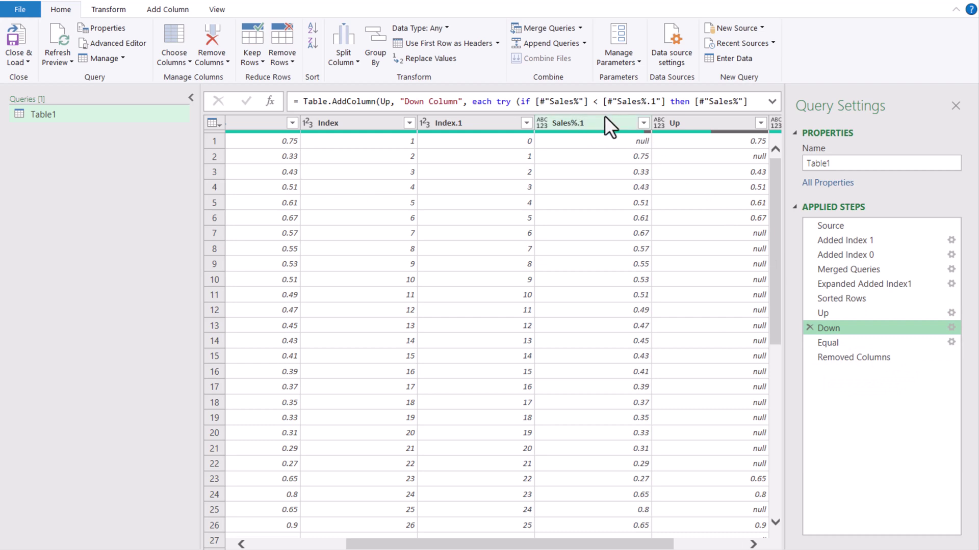
Step: Check the Equal step and the final Removed Columns result, then open the Close & Load options
click(855, 346)
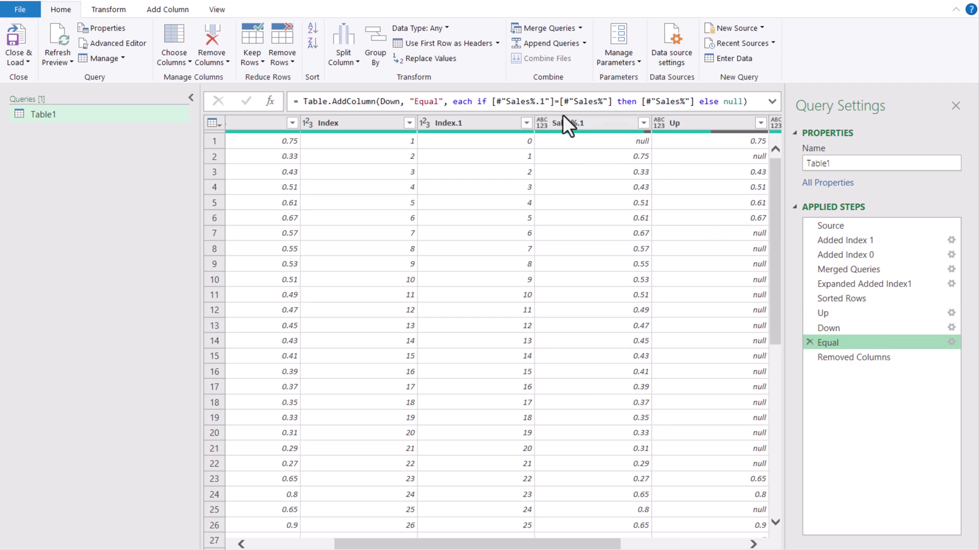
drag(603, 544, 611, 547)
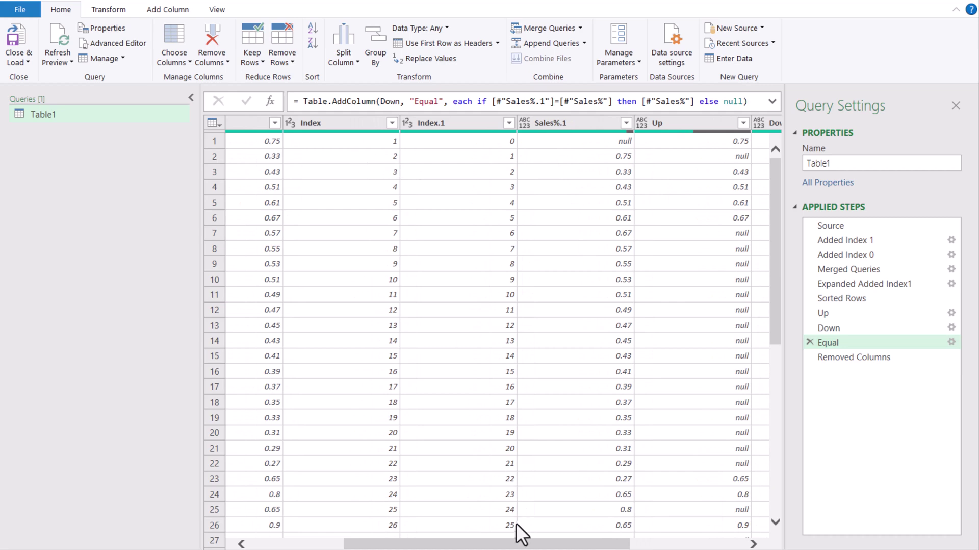
drag(521, 545, 434, 546)
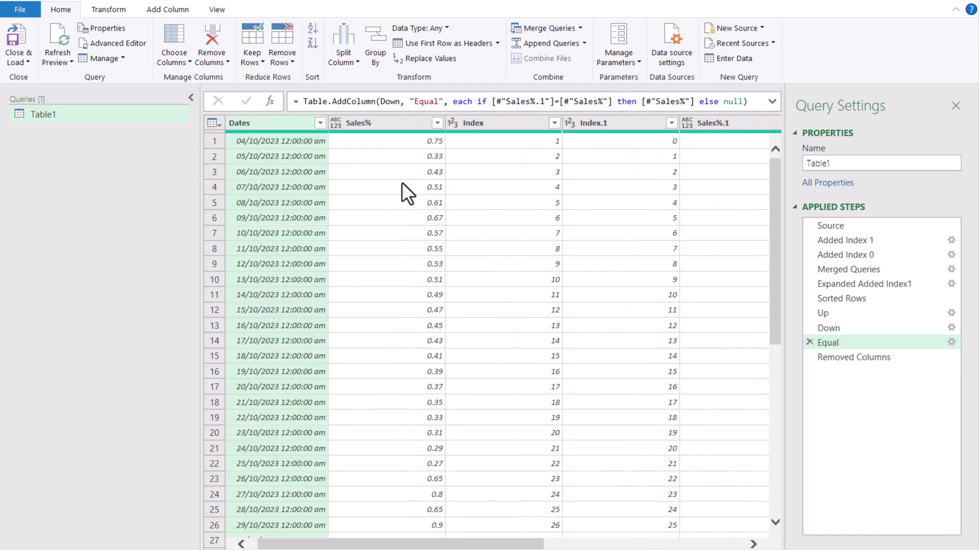
click(846, 359)
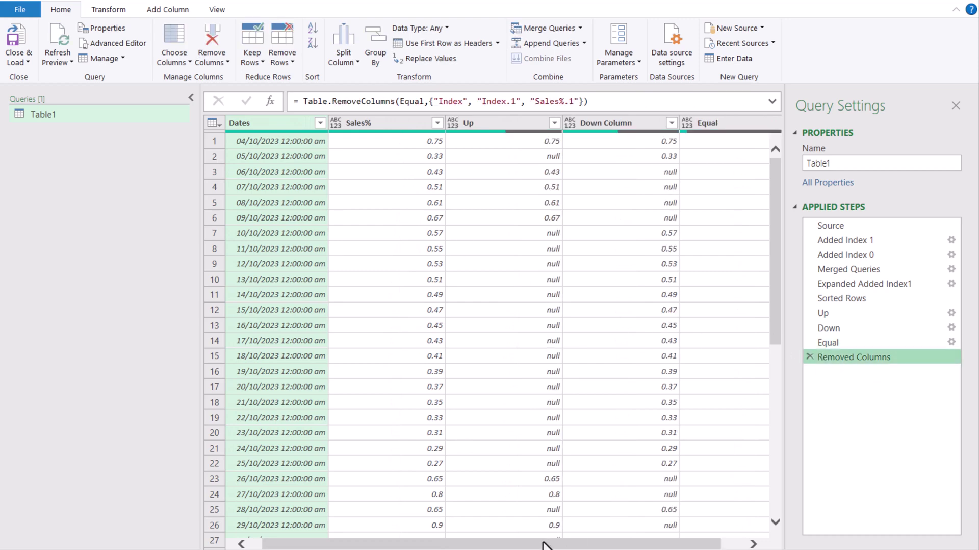
drag(545, 546, 608, 546)
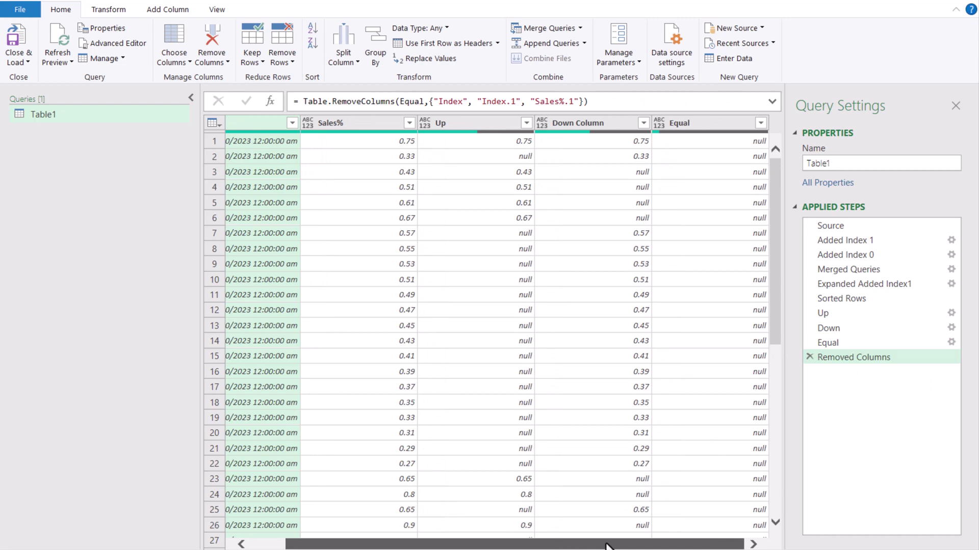
drag(607, 546, 504, 548)
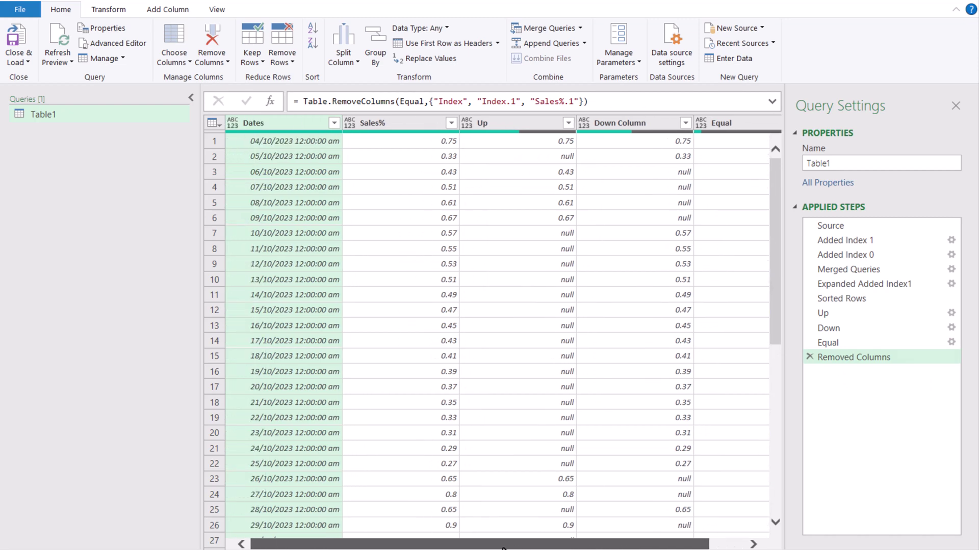
click(14, 60)
Step: Close & Load, then load Table1 via Load To as a PivotTable Report on a new worksheet
click(18, 79)
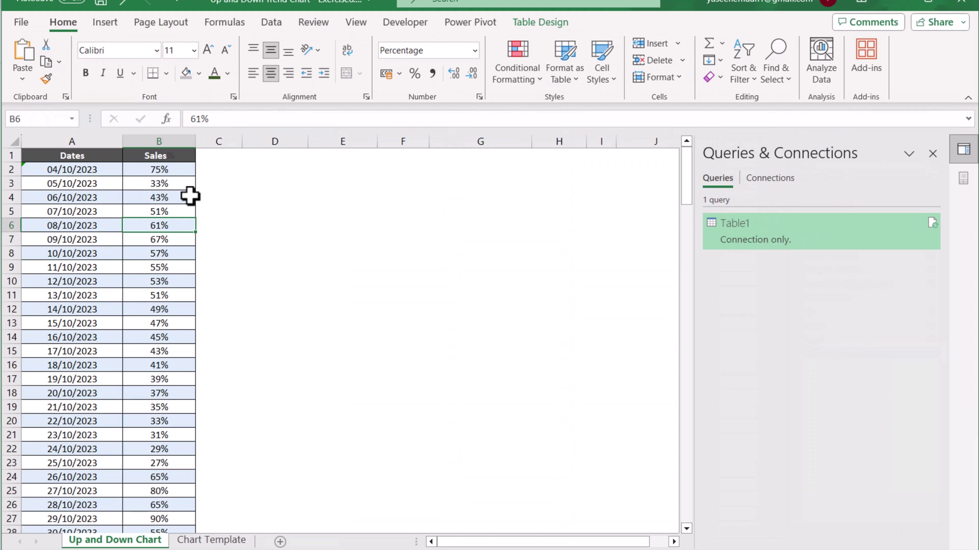
right_click(763, 247)
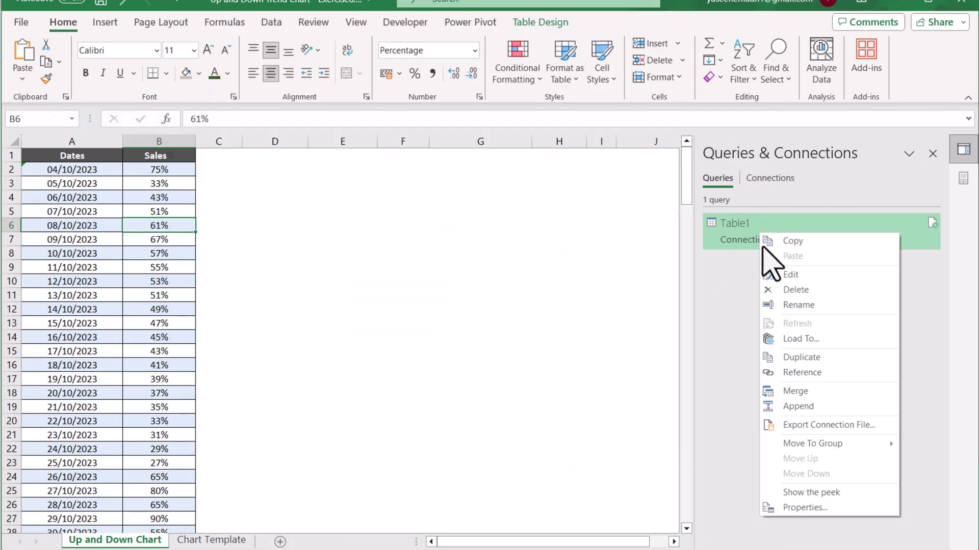
click(795, 338)
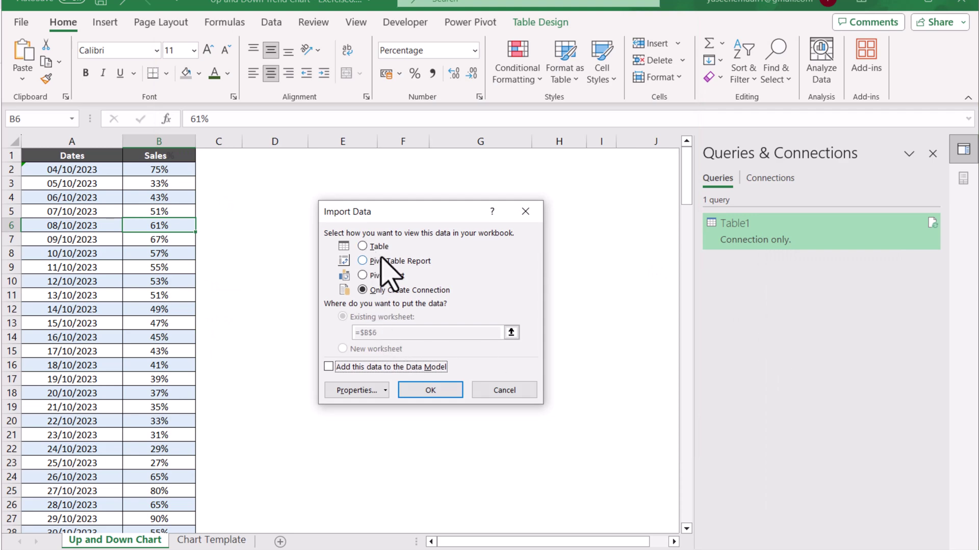
click(385, 261)
click(364, 349)
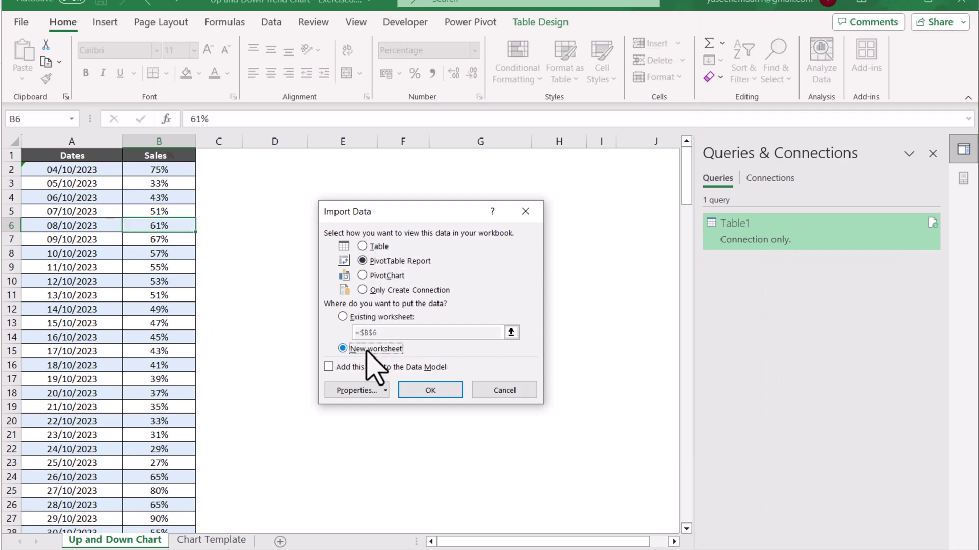
click(420, 388)
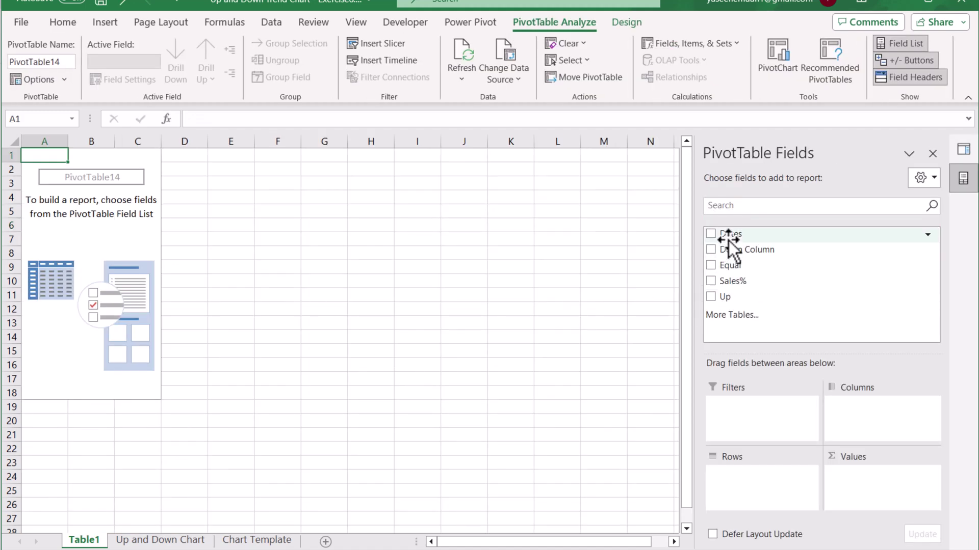
Step: Put Dates in the pivot rows and remove the Years, Quarters and Months groupings
drag(729, 242, 755, 511)
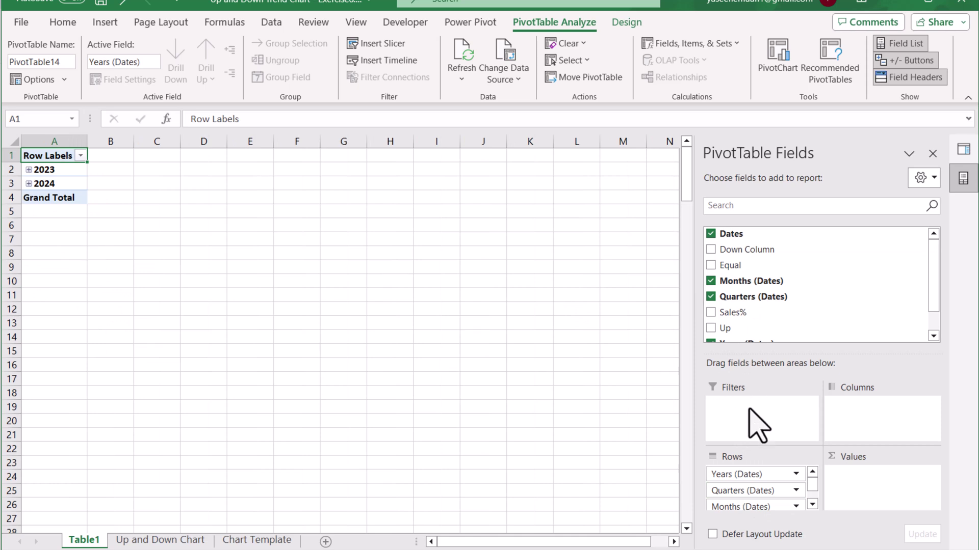
click(740, 479)
click(745, 441)
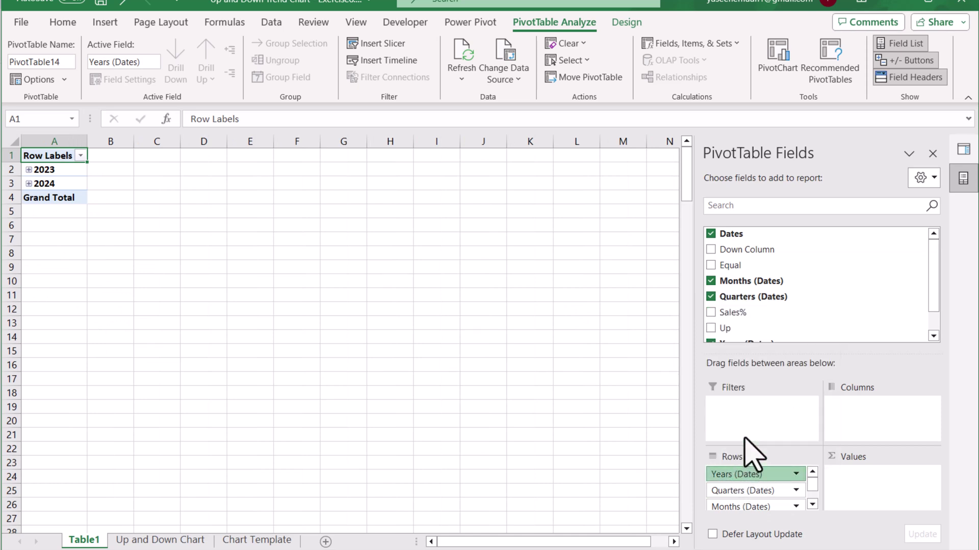
click(747, 478)
click(746, 441)
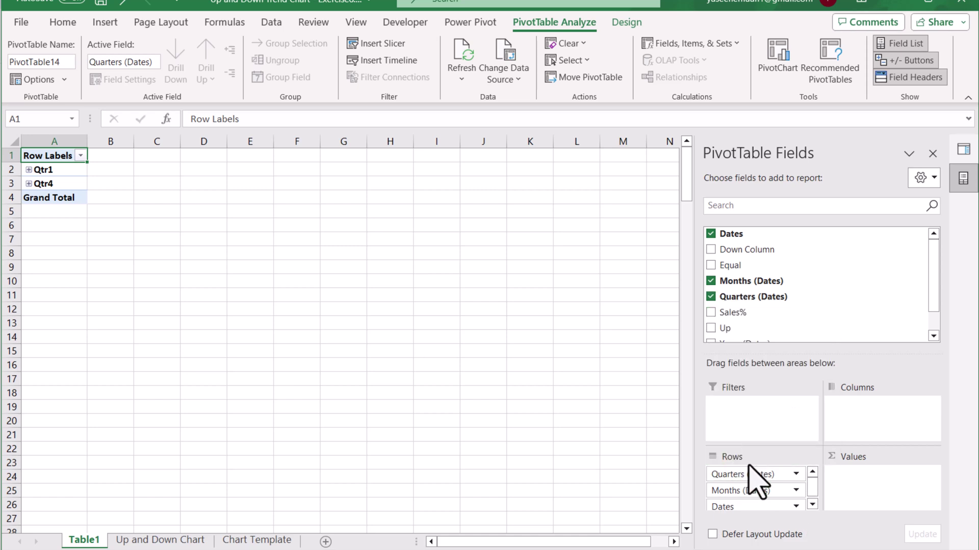
click(749, 477)
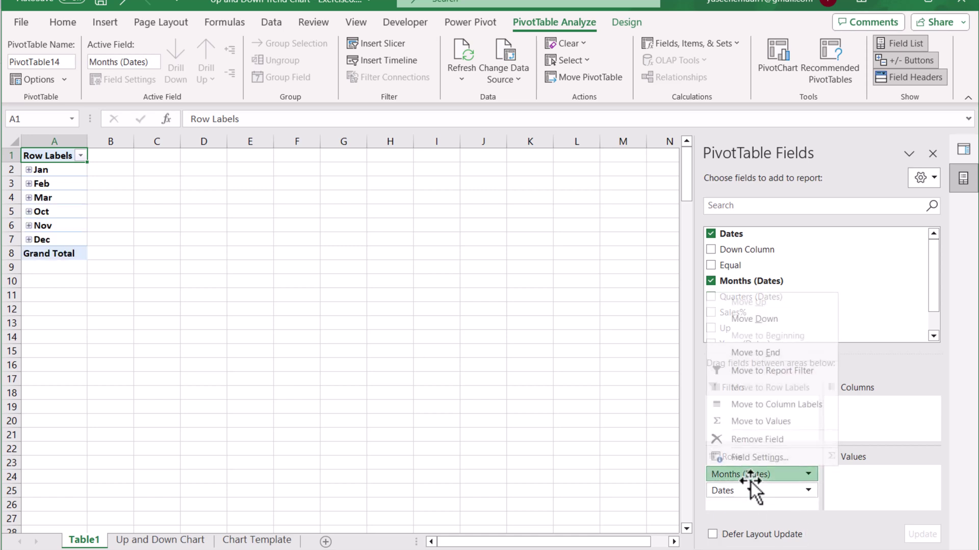
click(753, 440)
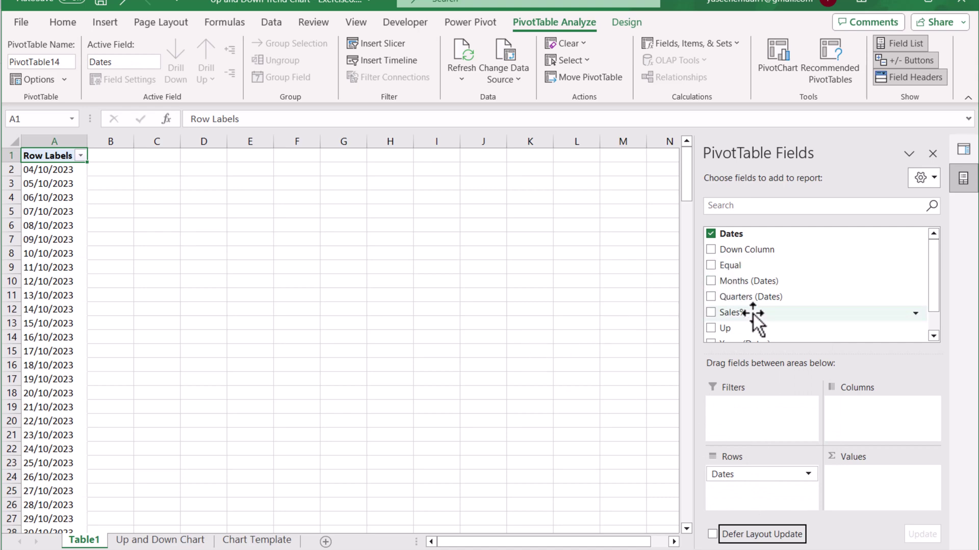
Step: Add Sales%, Up, Down Column and Equal to the pivot Values
drag(749, 313, 852, 477)
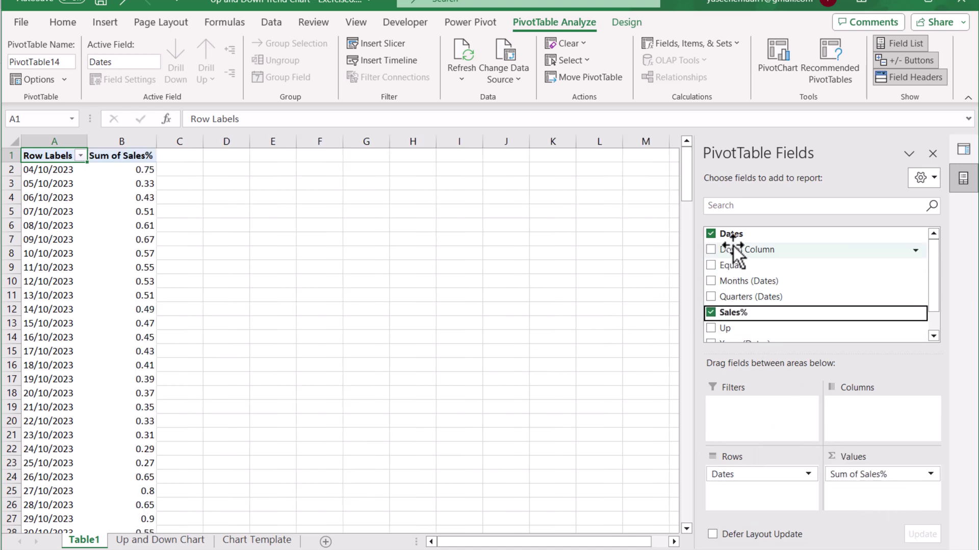
scroll(744, 285, down, 2)
drag(748, 301, 861, 494)
scroll(751, 297, up, 2)
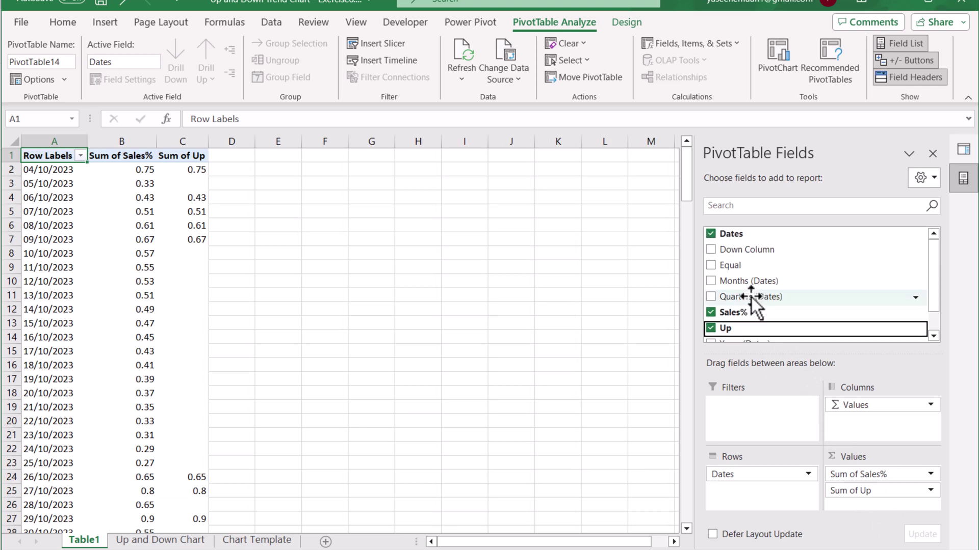
drag(739, 262, 869, 497)
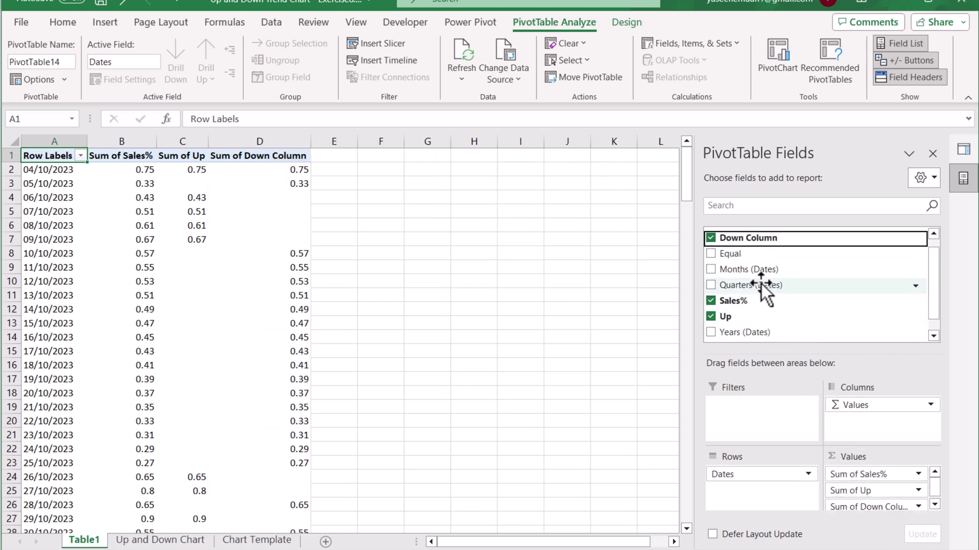
drag(744, 253, 874, 504)
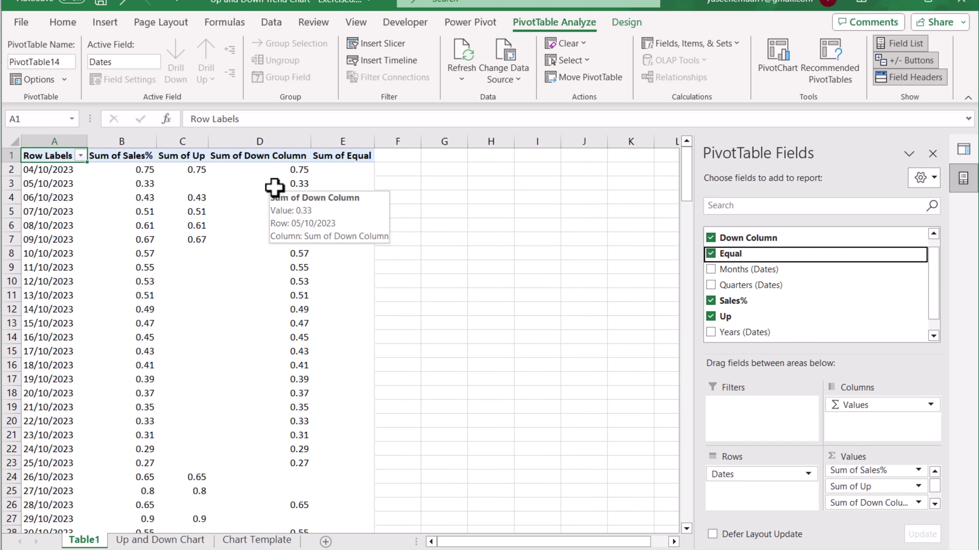
click(232, 174)
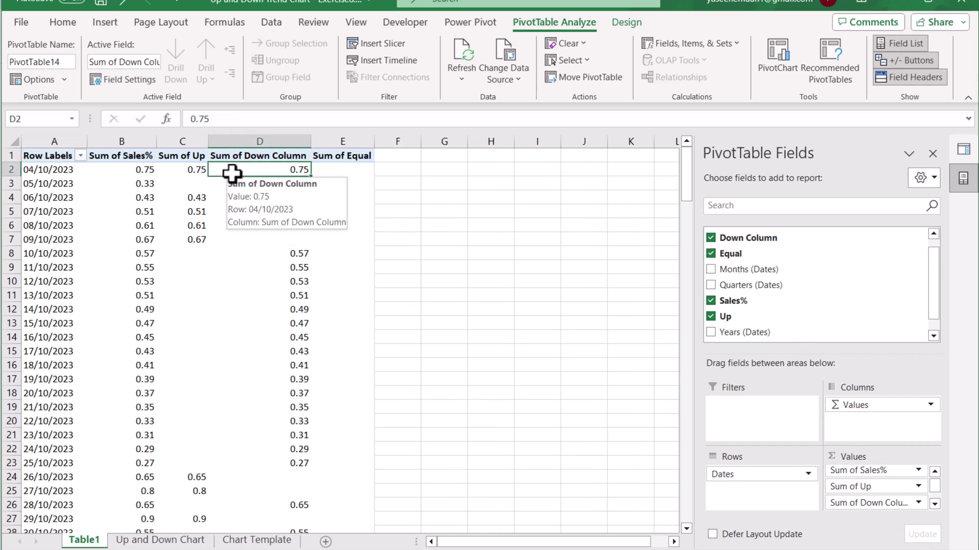
Step: Insert a Line with Markers PivotChart from the PivotTable
click(779, 54)
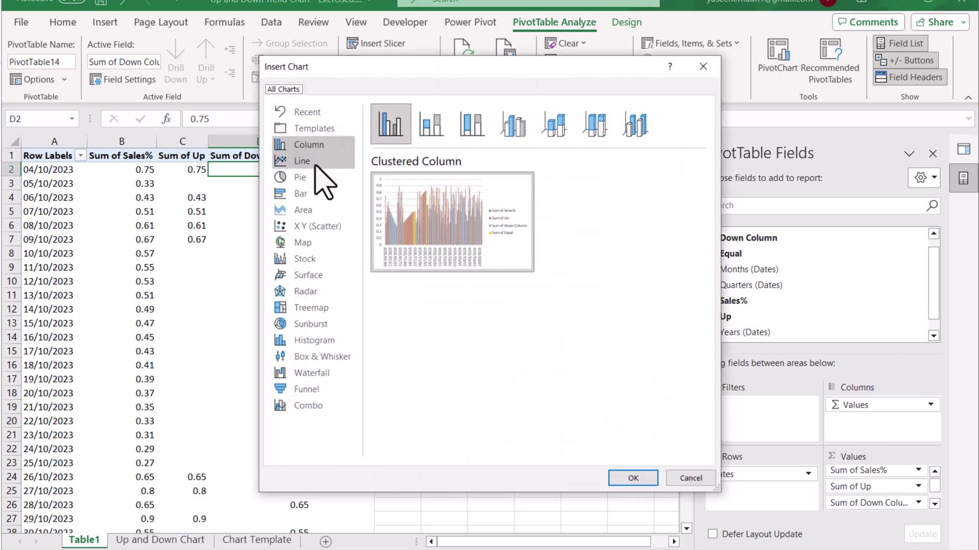
click(324, 409)
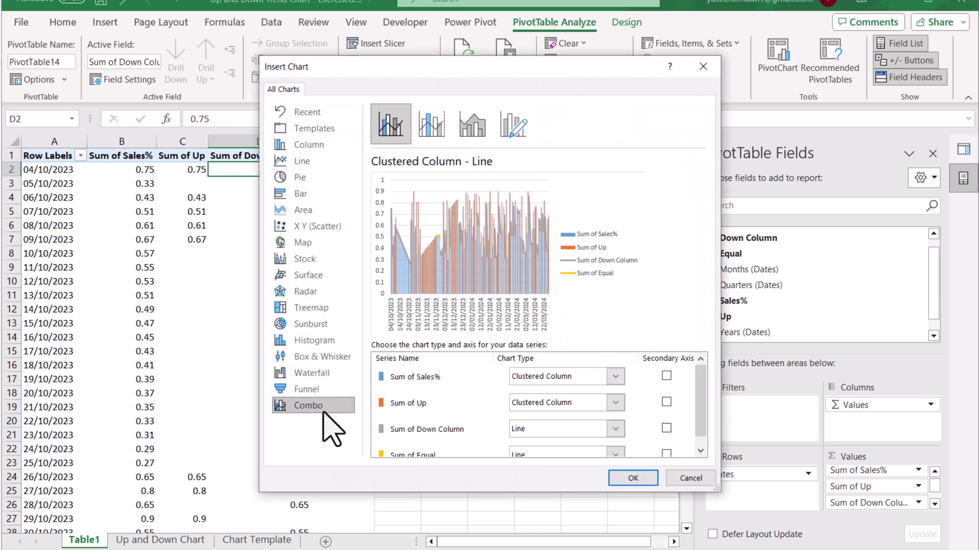
click(301, 163)
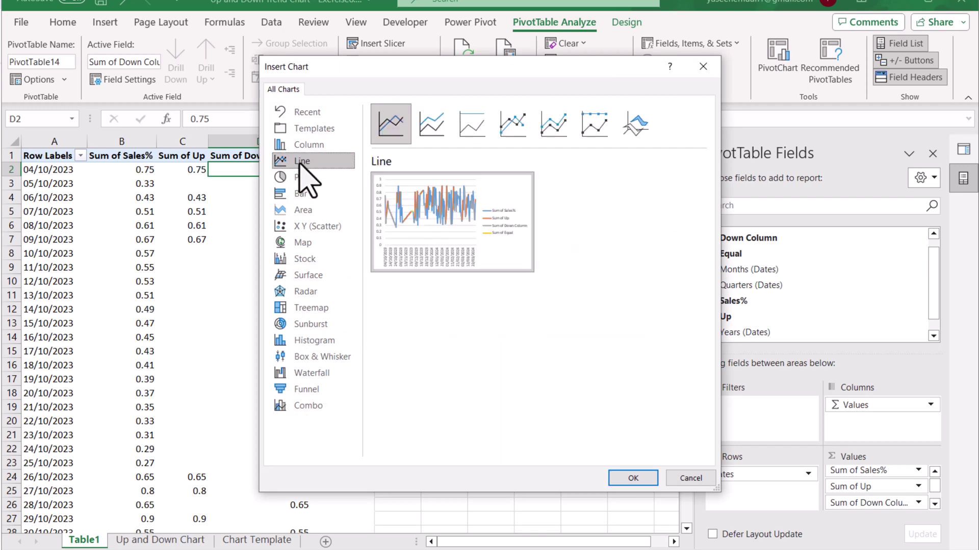
click(528, 127)
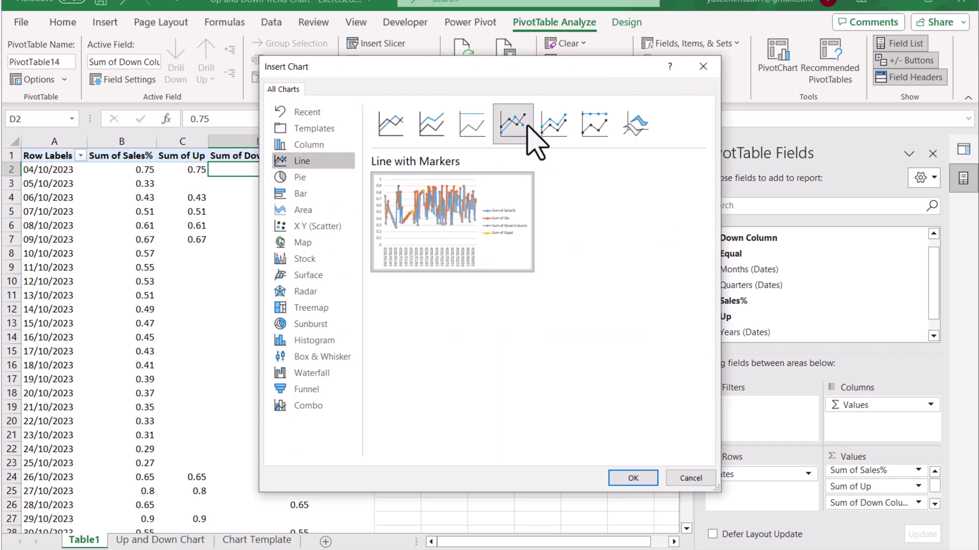
click(643, 480)
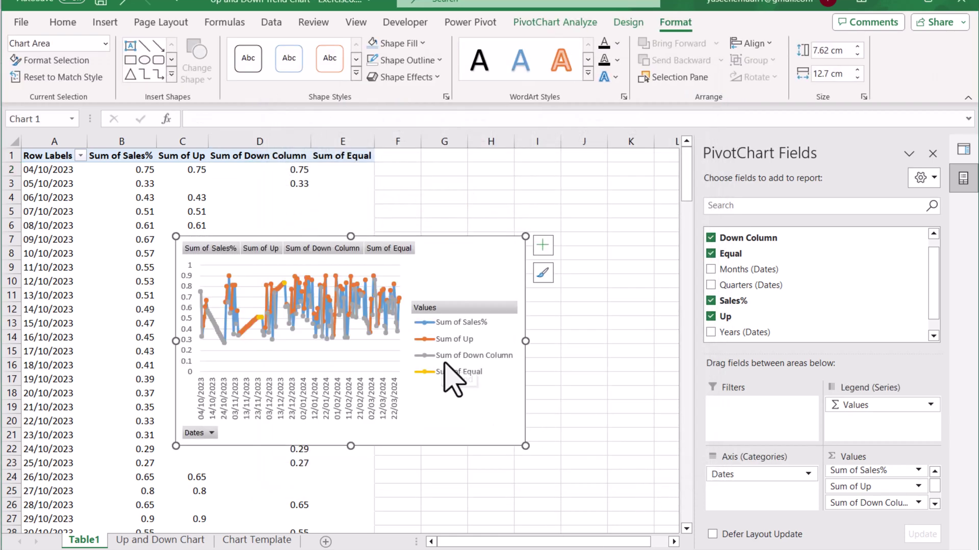
Step: Hide all field buttons on the chart and widen it to the right
right_click(210, 437)
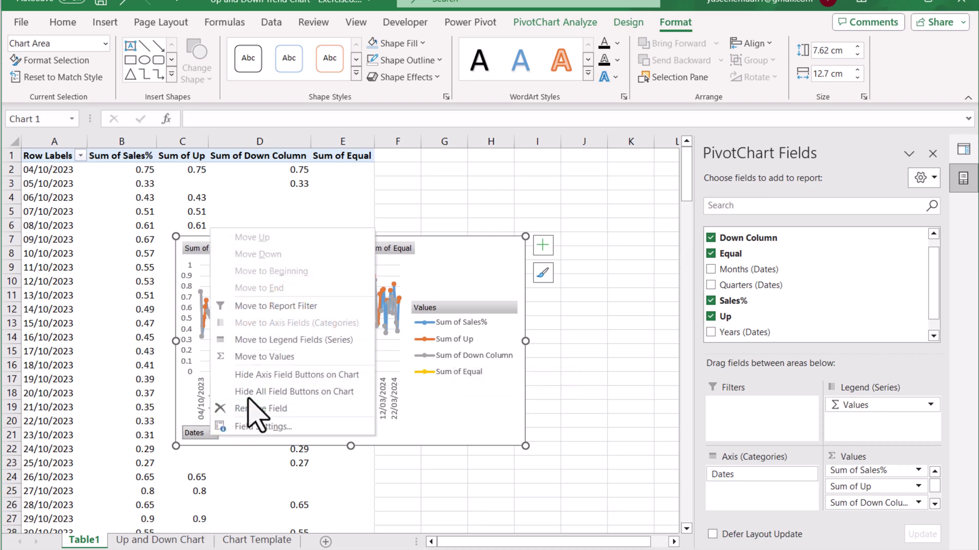
click(248, 395)
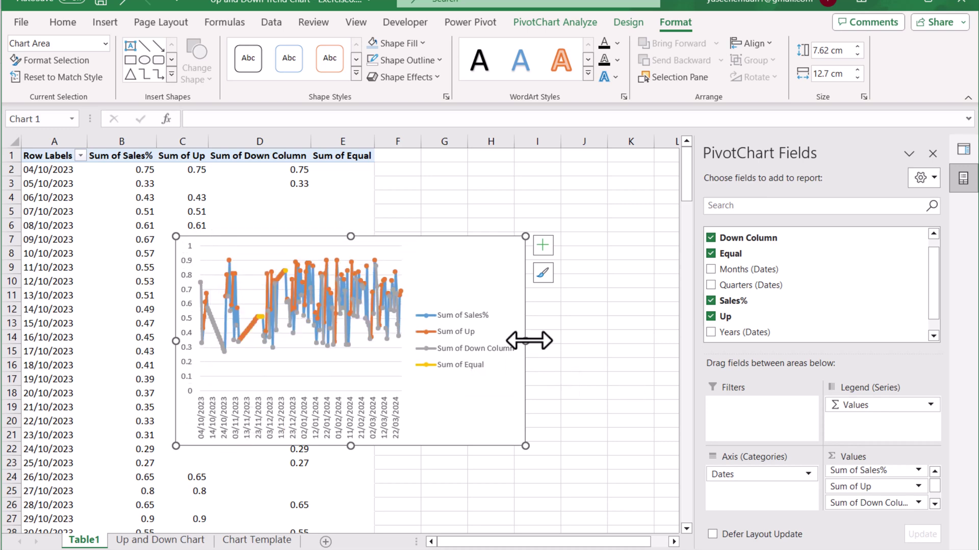
drag(526, 341, 618, 340)
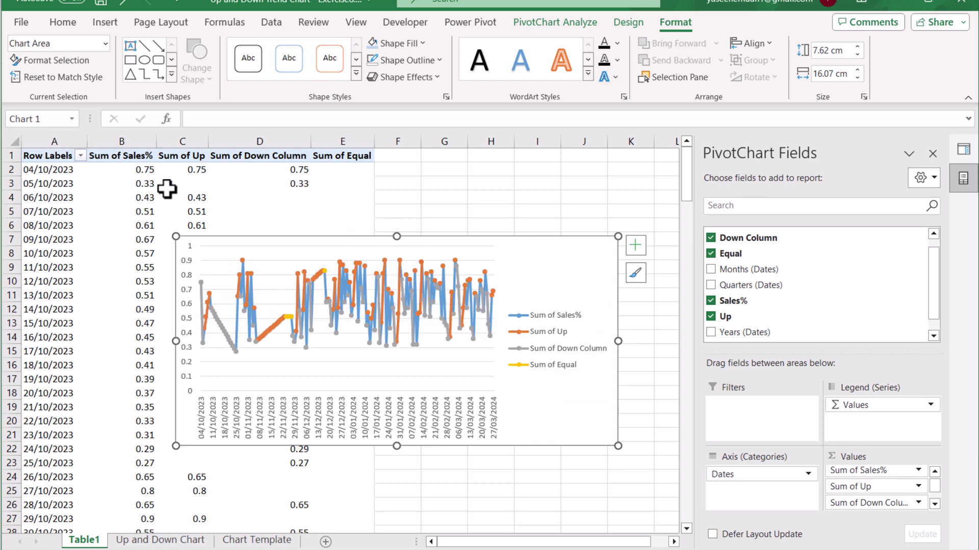
click(141, 185)
Step: Insert a Dates timeline for the PivotTable and move it above the chart
click(570, 23)
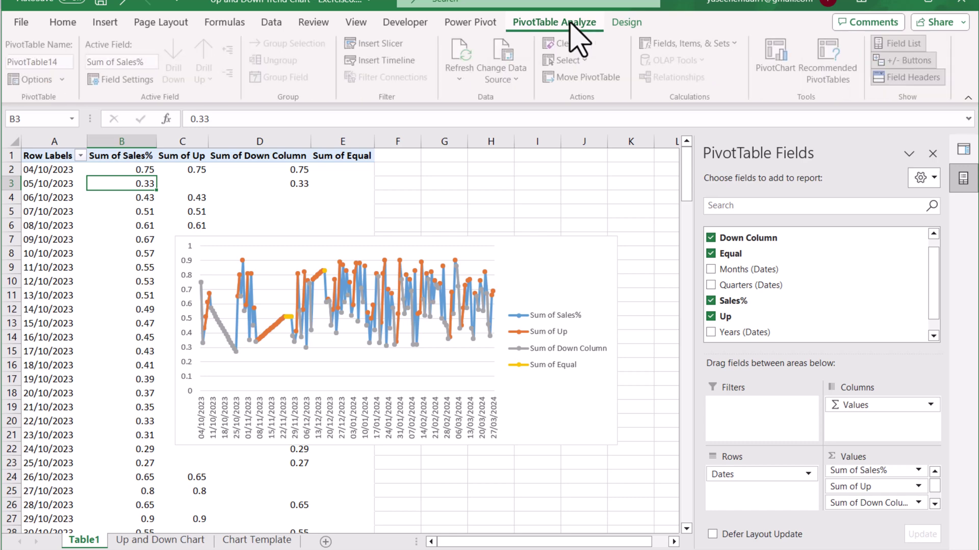
click(401, 60)
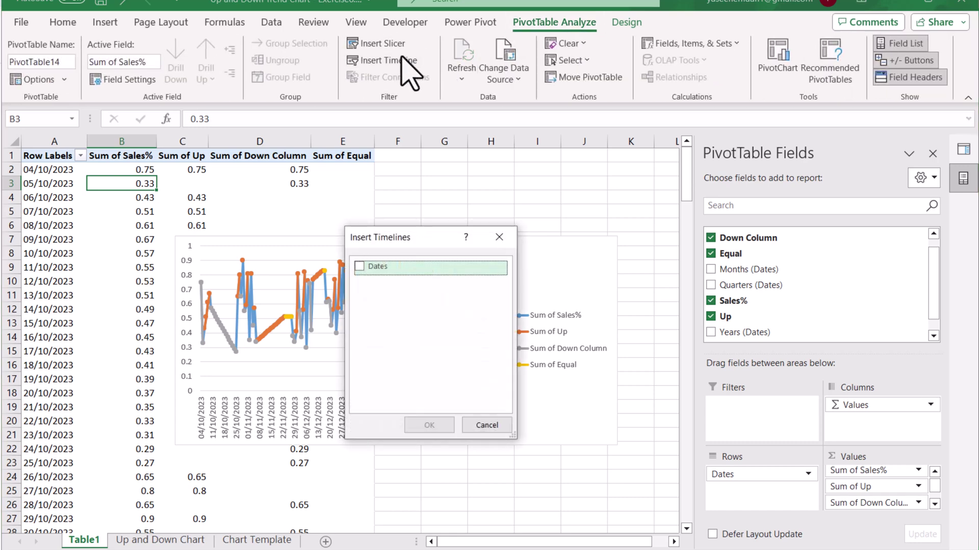
click(442, 427)
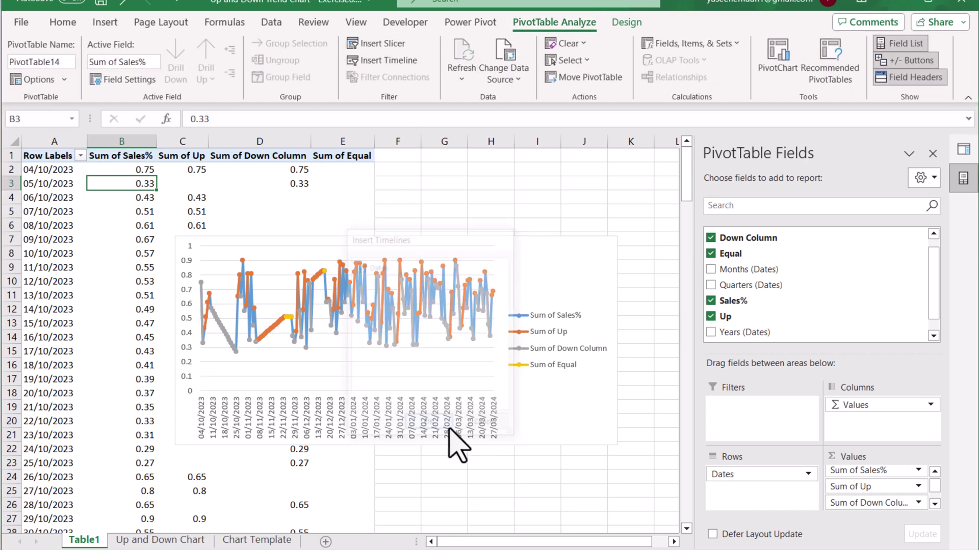
drag(301, 305, 456, 161)
Step: Filter the timeline to Oct – Nov 2023 and move the chart left beneath it
click(397, 243)
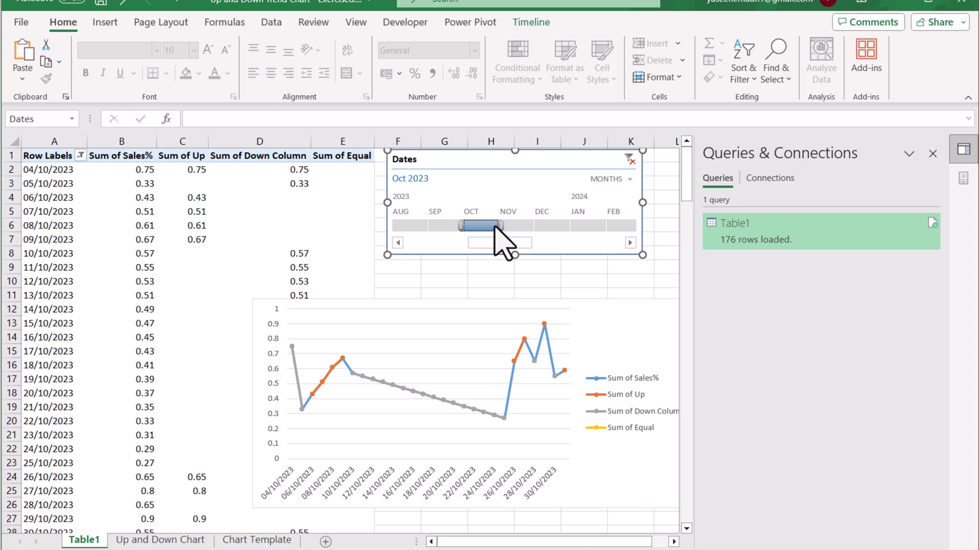
drag(502, 226, 533, 229)
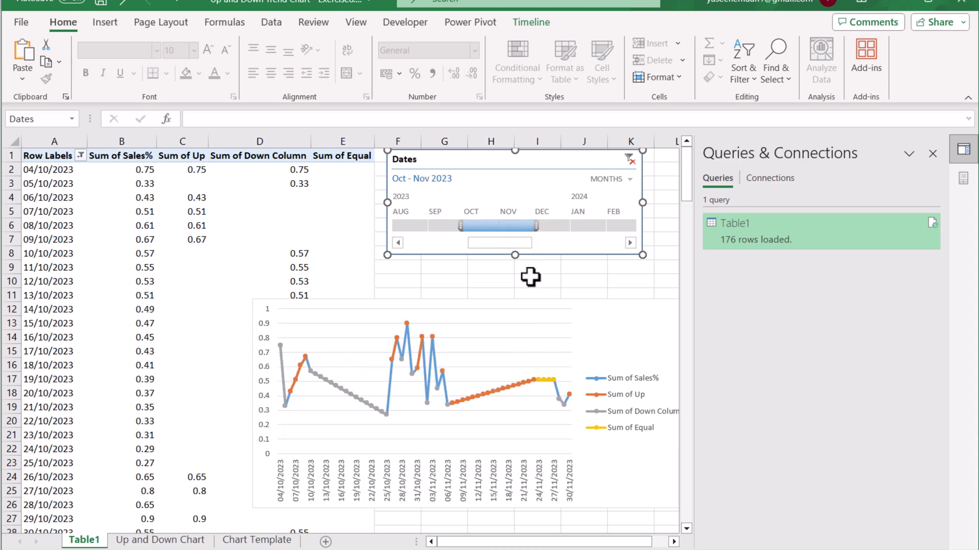
click(651, 312)
drag(651, 312, 506, 296)
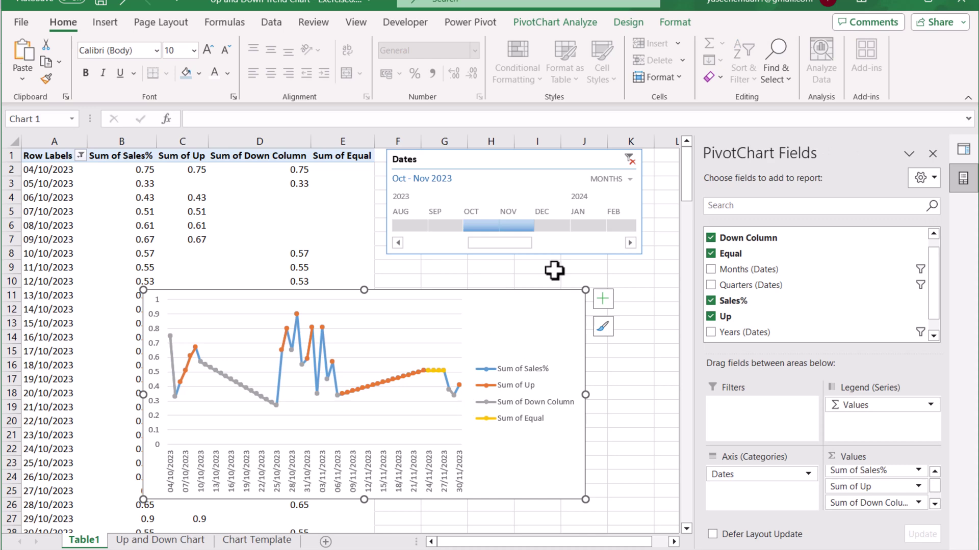
Step: Give the Sum of Up series No Outline and a green marker fill
click(675, 23)
click(105, 43)
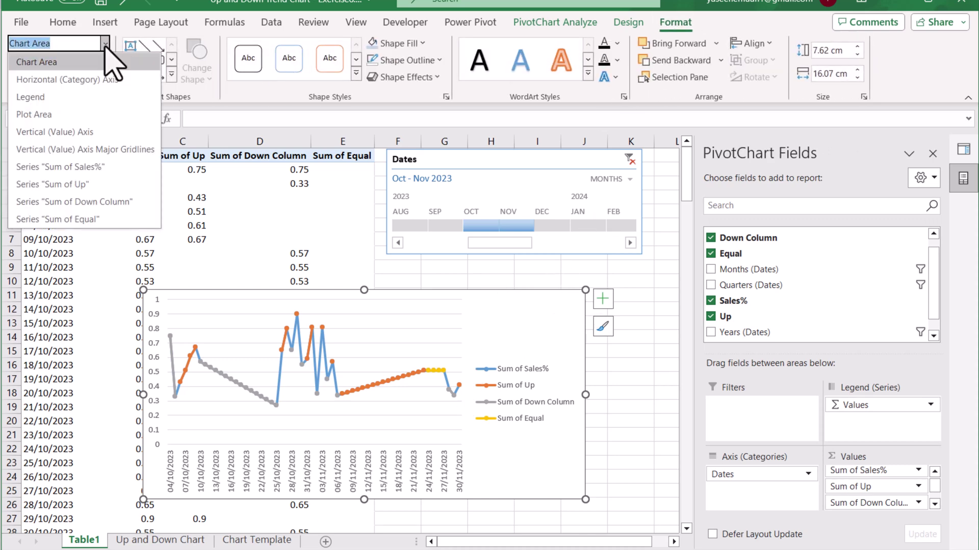
click(84, 185)
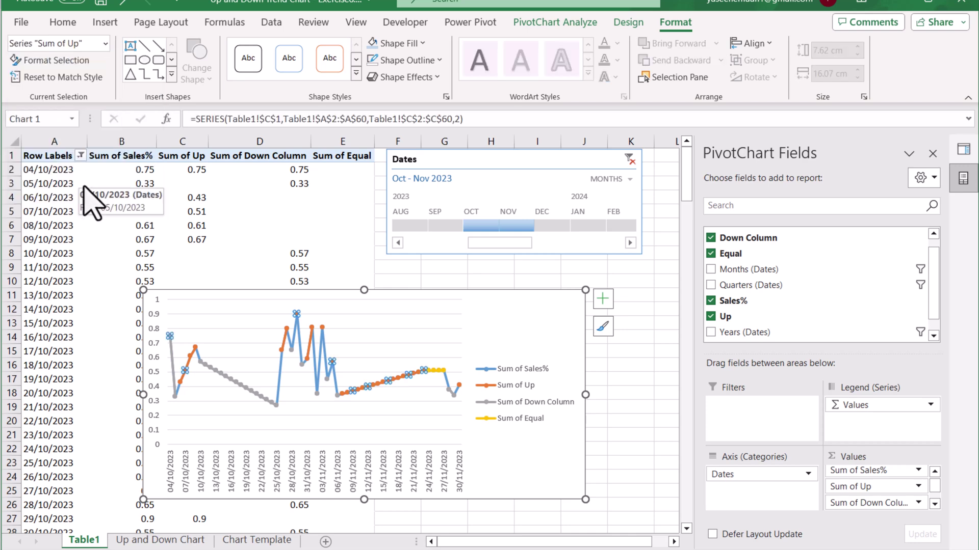
click(437, 61)
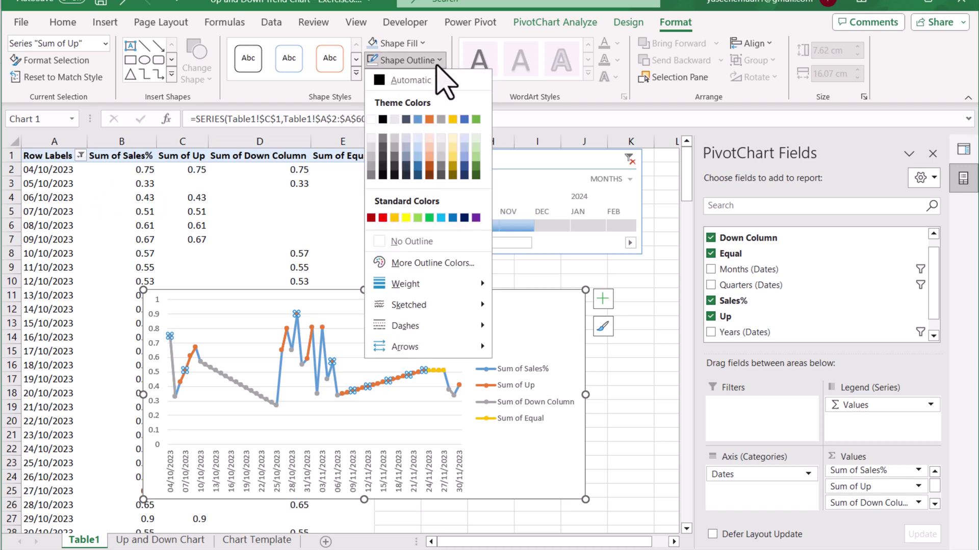
click(411, 242)
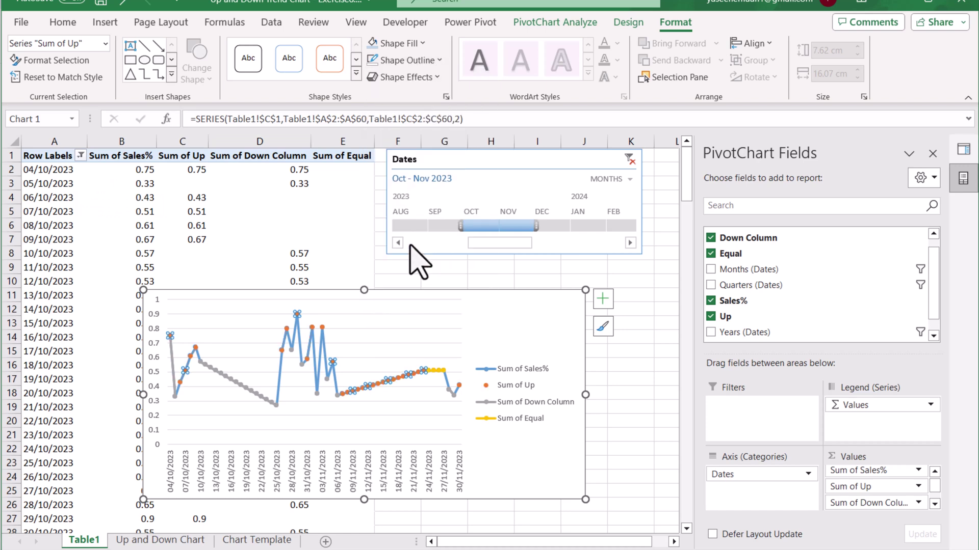
click(422, 44)
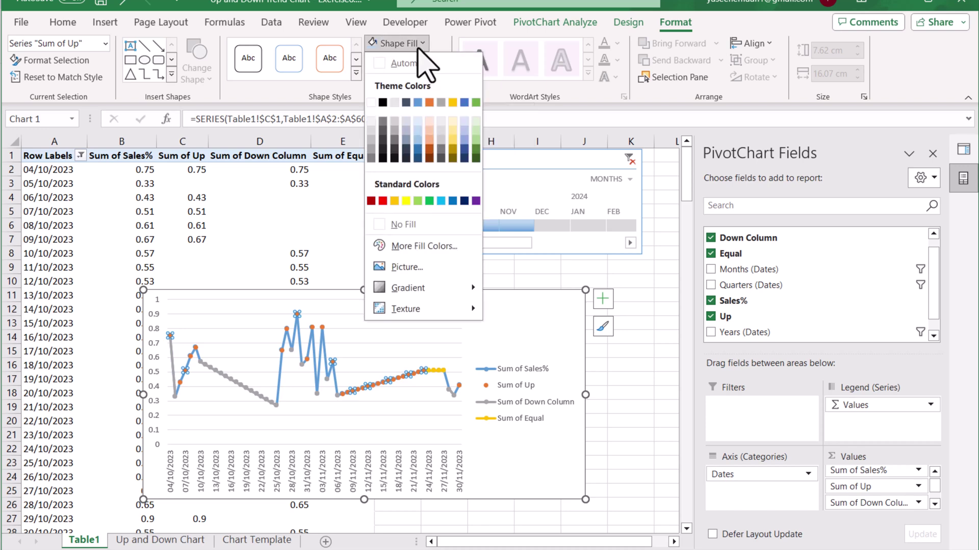
click(428, 201)
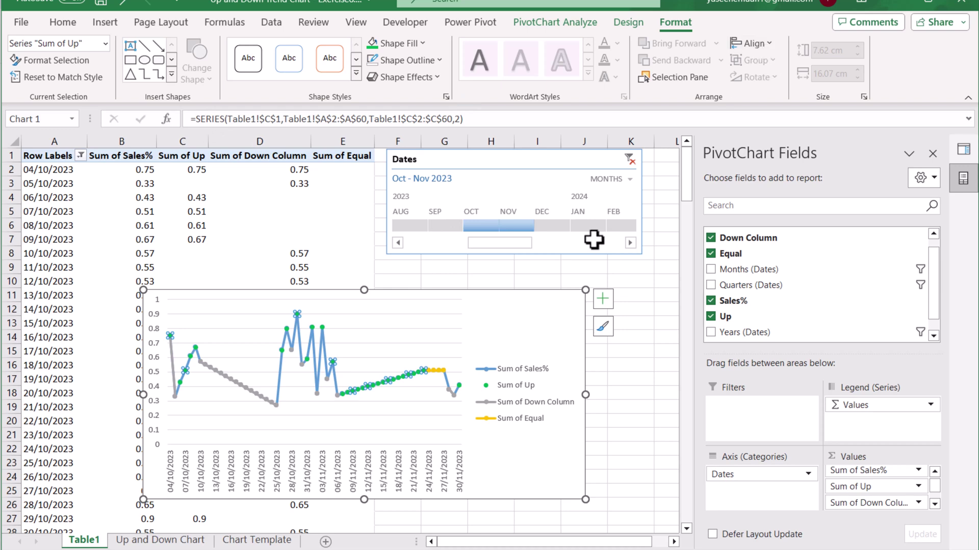
Step: Make the Sum of Down Column series red markers with No Outline
click(106, 43)
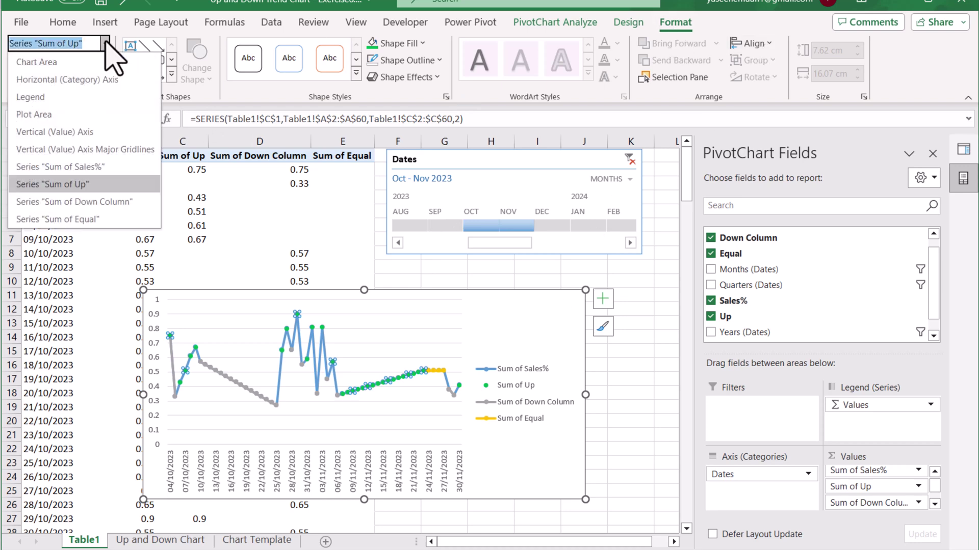
click(113, 200)
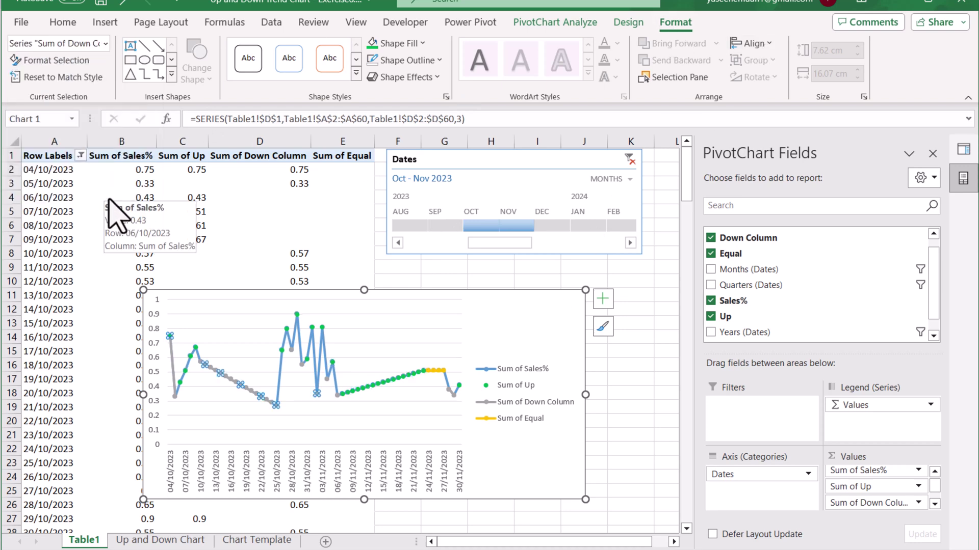
click(422, 45)
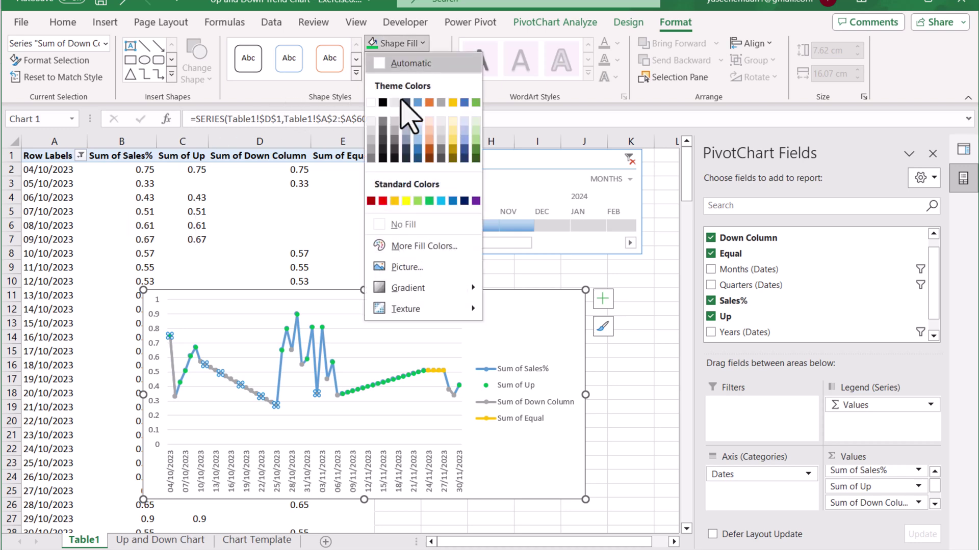
click(382, 201)
click(437, 60)
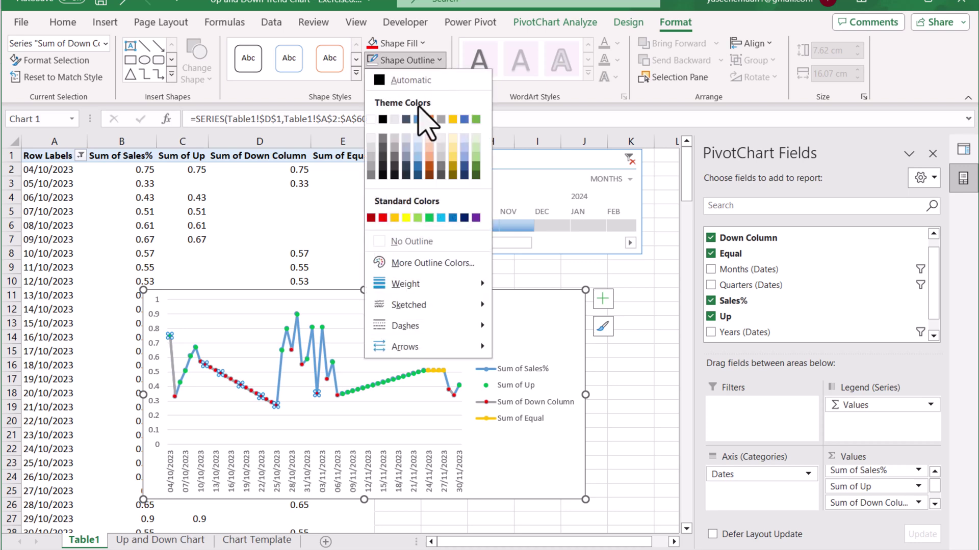
click(398, 244)
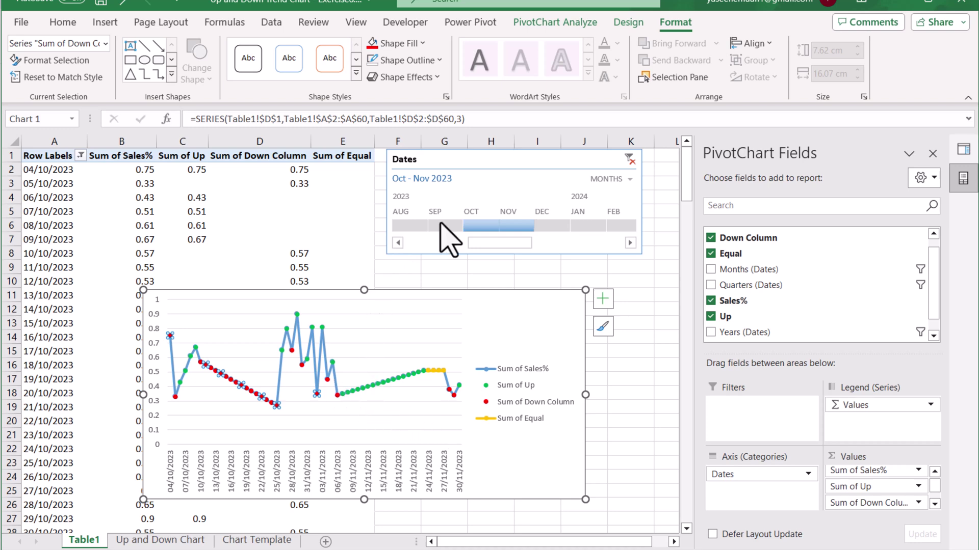
Step: Make the Sum of Equal series yellow markers with No Outline
click(105, 44)
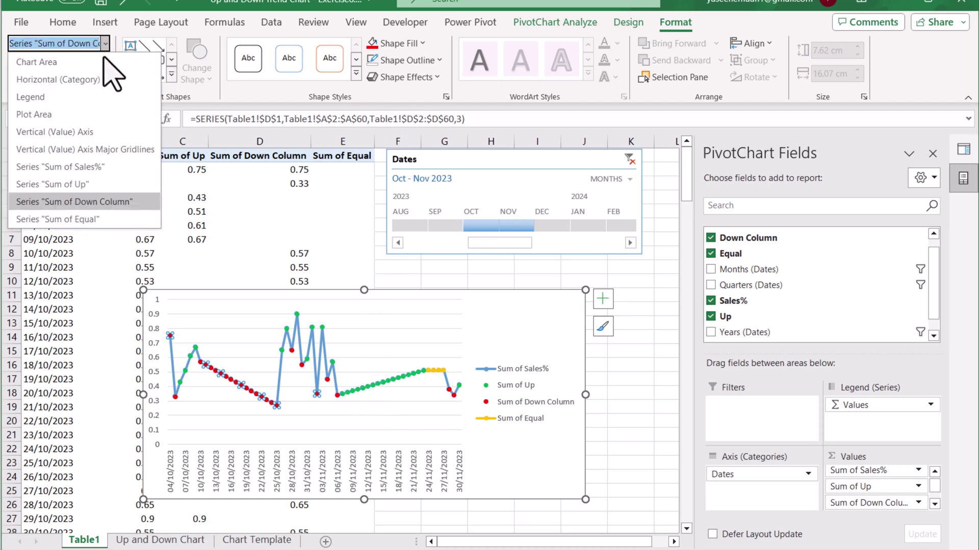
click(87, 219)
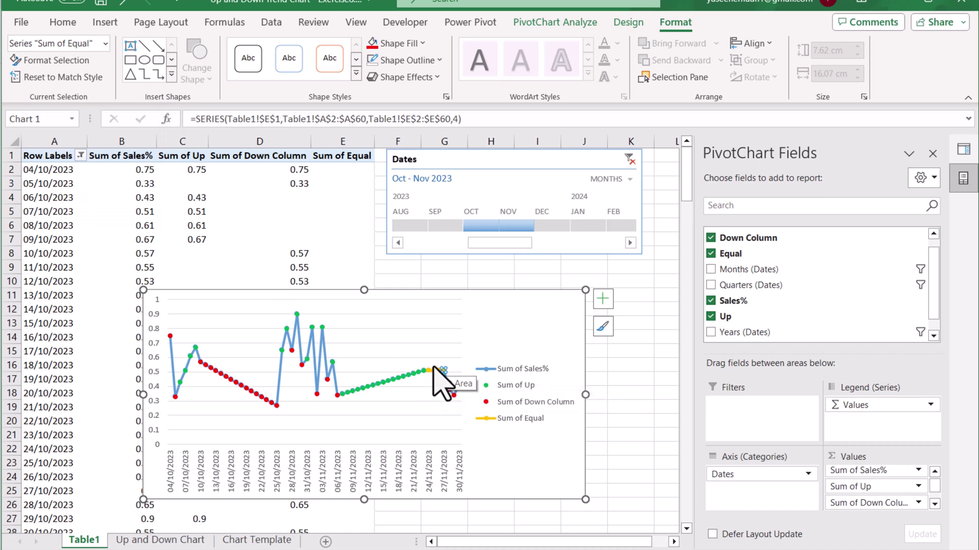
click(418, 44)
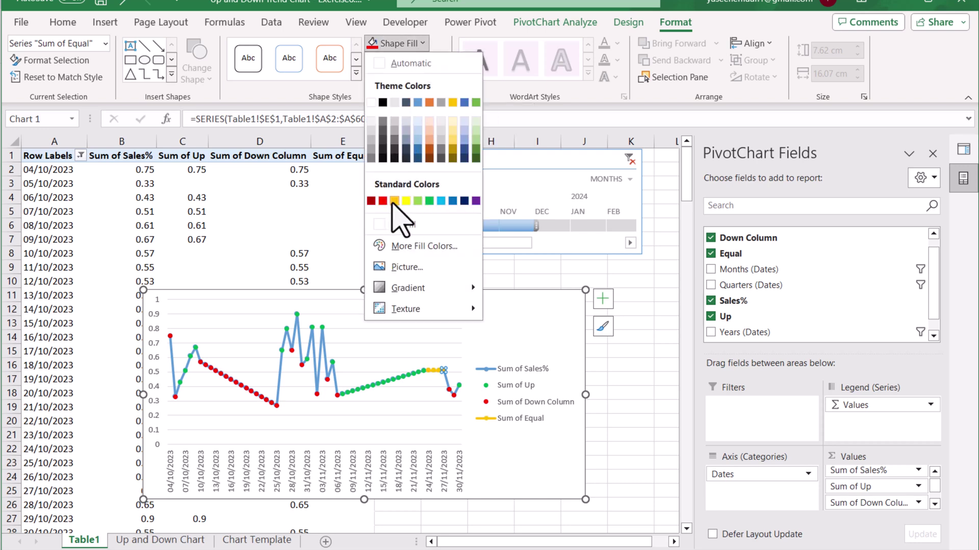
click(393, 202)
click(407, 60)
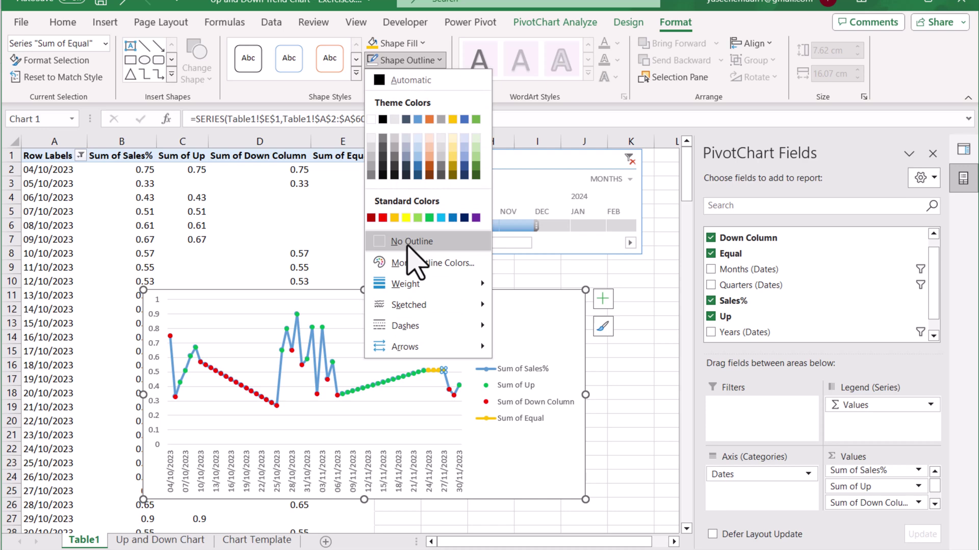
click(407, 242)
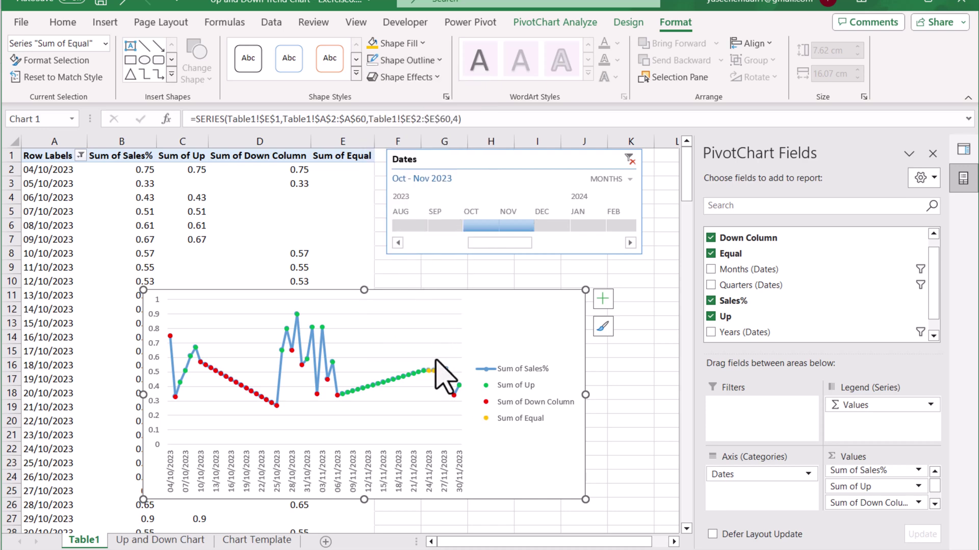
Step: Delete the chart legend and paste the chart copy at N4 on the Chart Template sheet
double_click(560, 417)
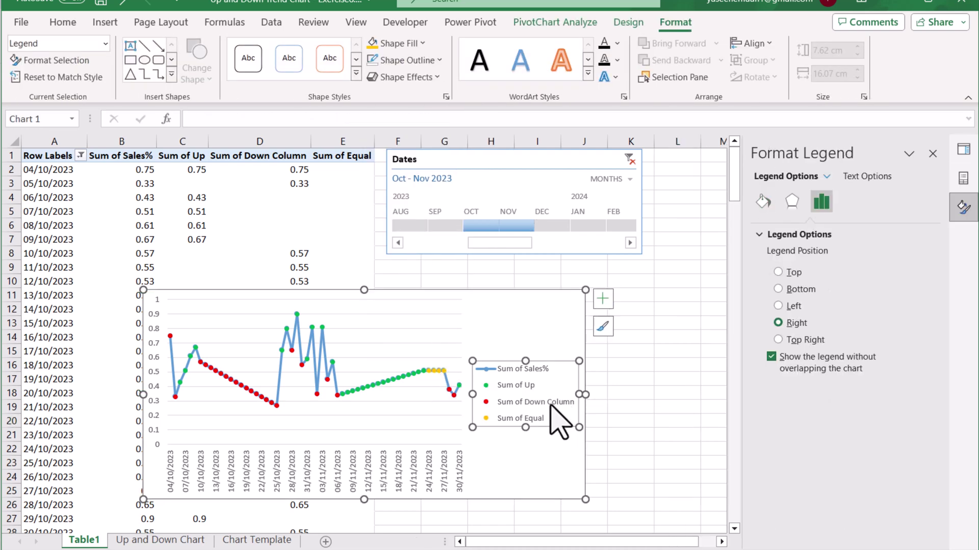
key(Delete)
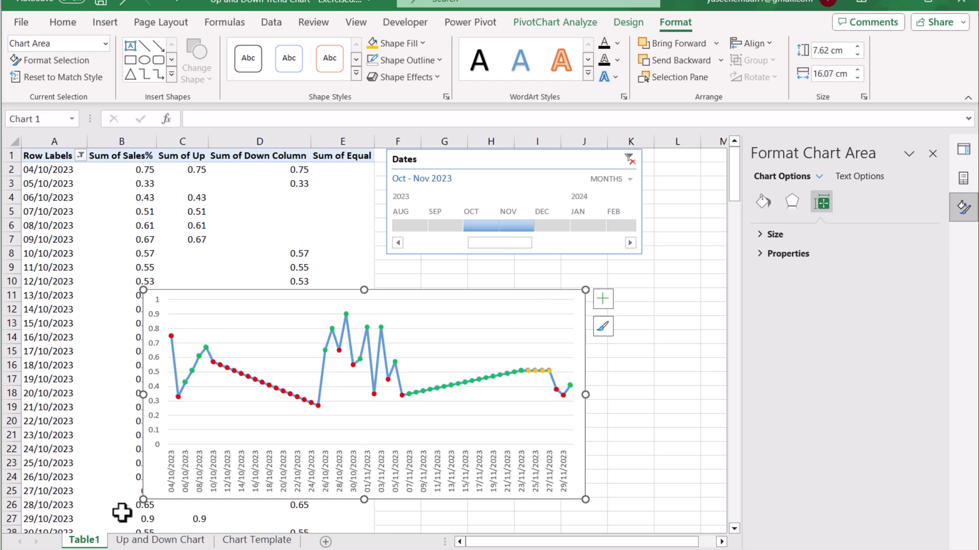
click(256, 540)
right_click(200, 199)
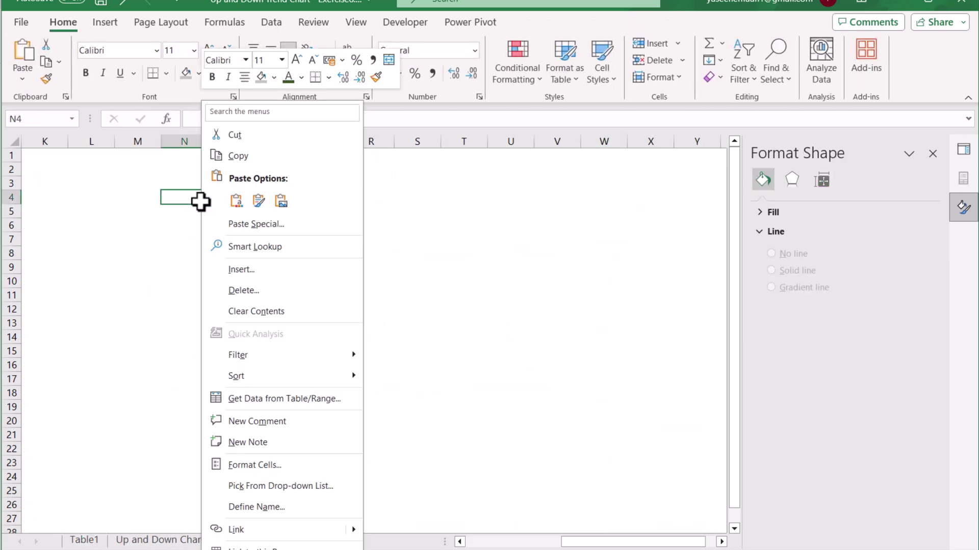
click(236, 201)
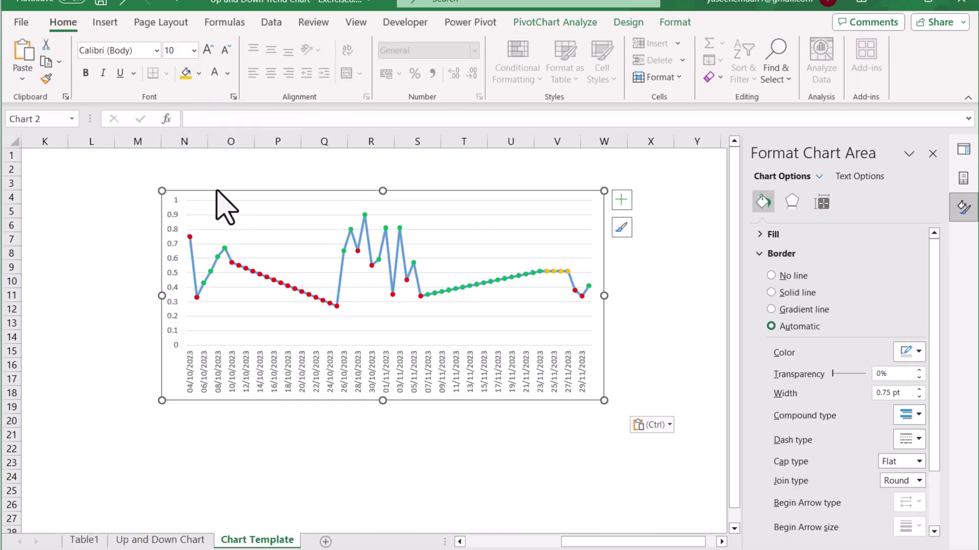
Step: Move the pasted chart up-left and enlarge it, then return to the Table1 sheet
drag(217, 191, 119, 184)
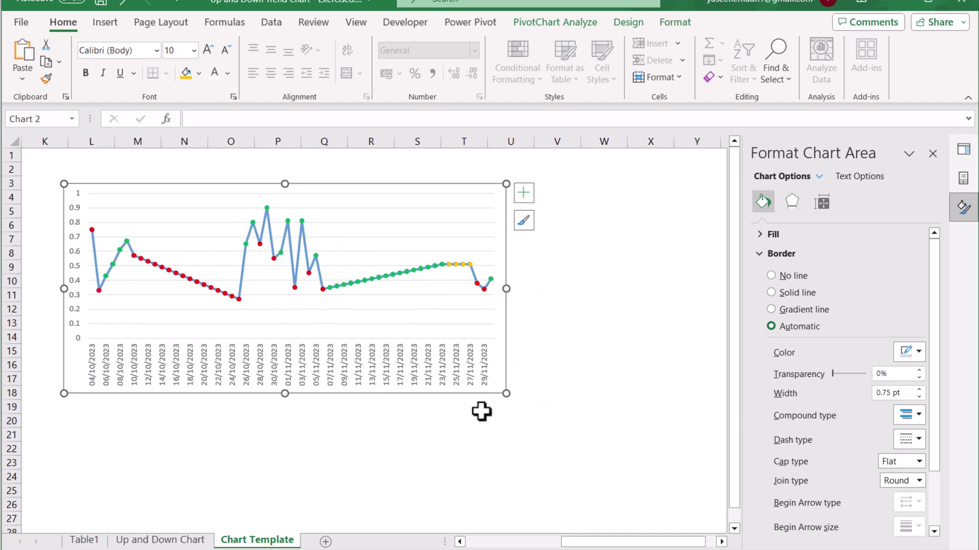
drag(504, 392, 607, 429)
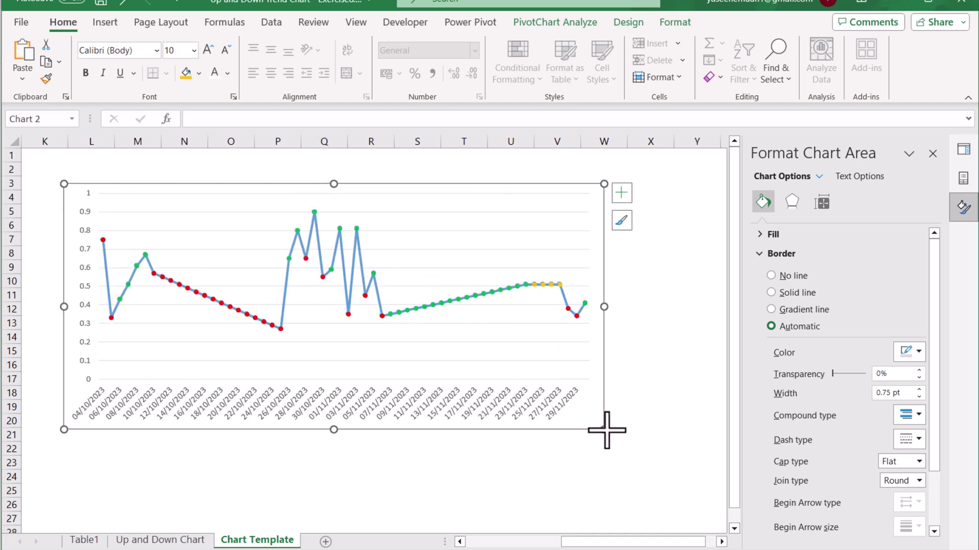
click(177, 541)
click(69, 540)
Step: Paste the Dates timeline at M2 on Chart Template and move the chart below it
click(435, 250)
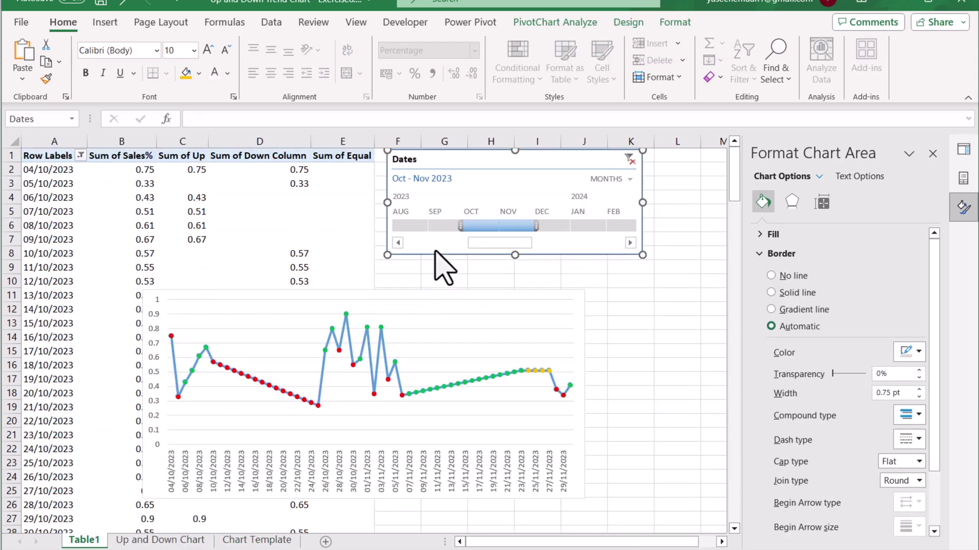
click(264, 541)
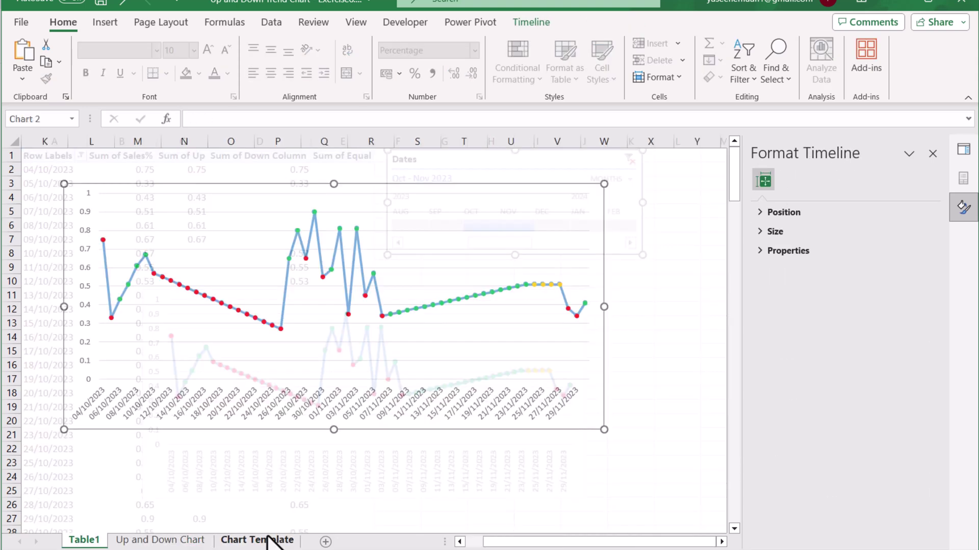
click(116, 166)
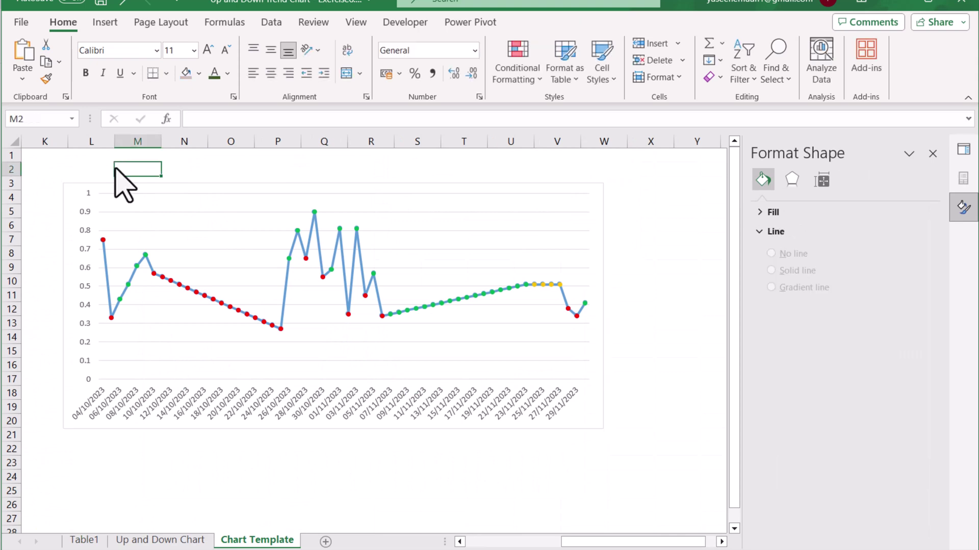
right_click(122, 167)
click(159, 198)
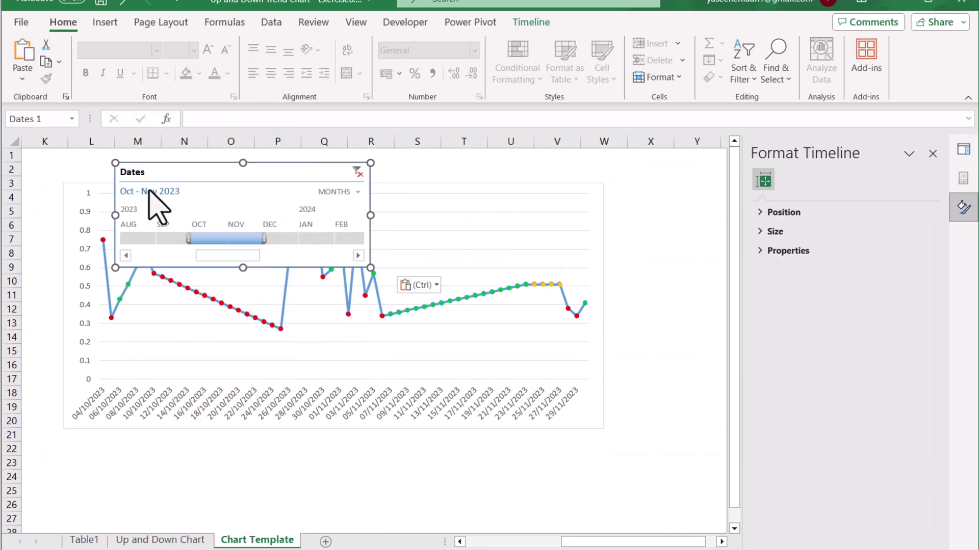
click(105, 179)
drag(103, 182, 103, 282)
Step: Align the timeline above the chart, widen it to match, and apply a green timeline style
drag(150, 163, 102, 171)
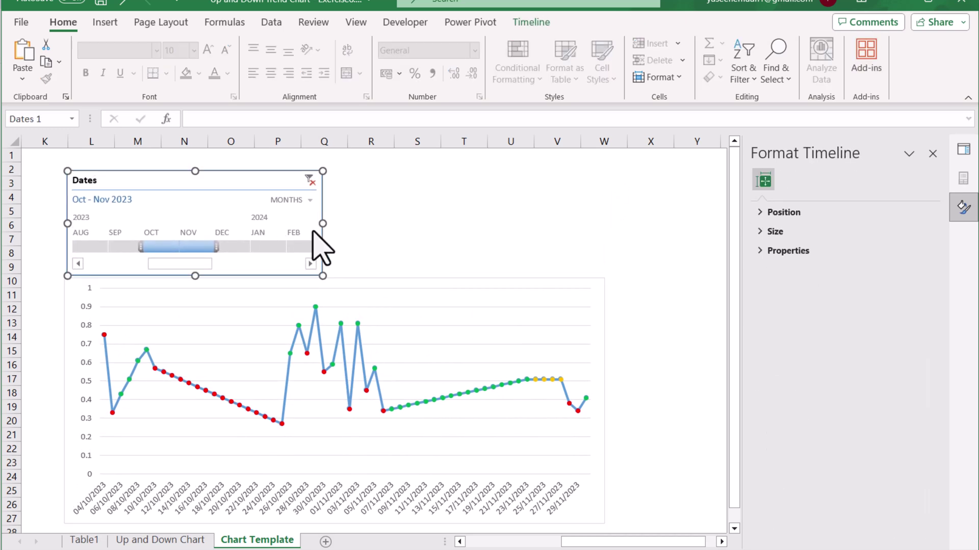
drag(321, 221, 608, 219)
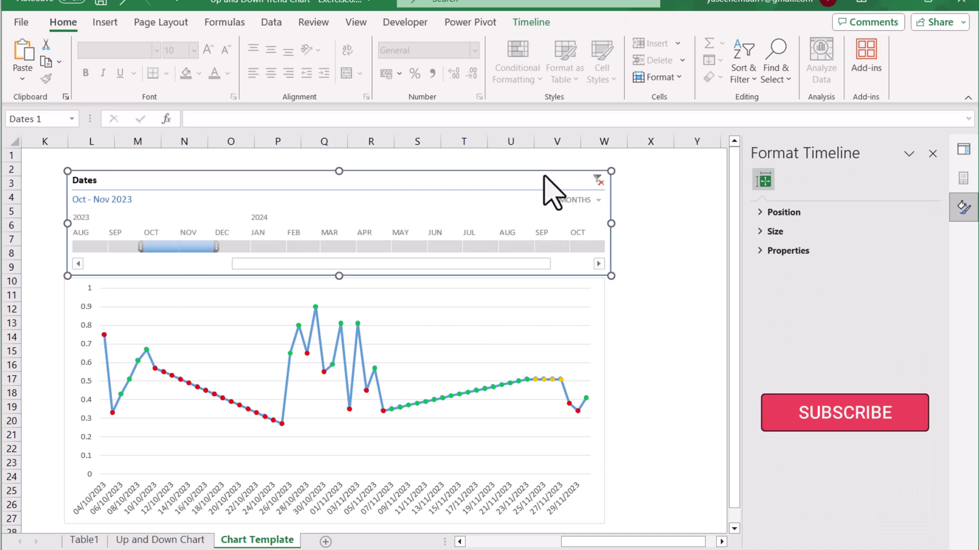
click(531, 23)
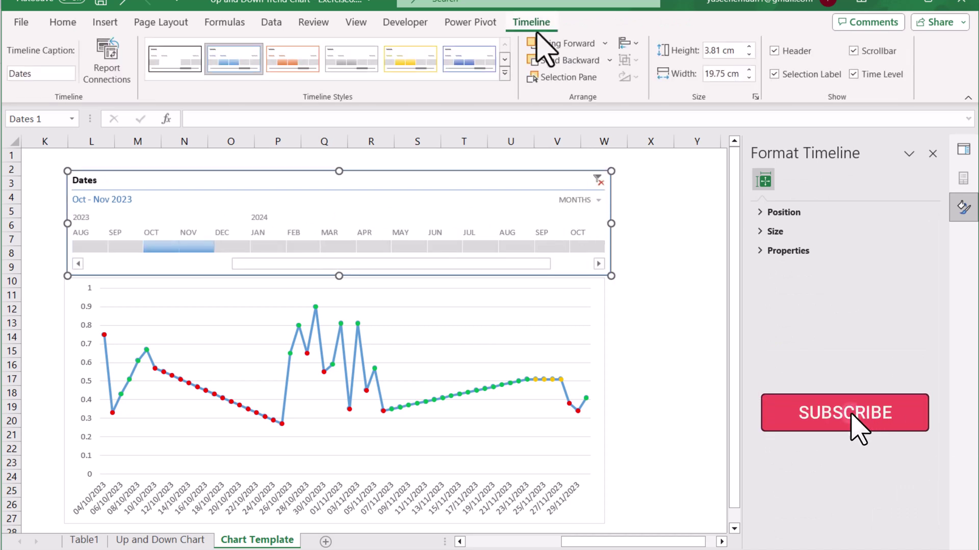
click(505, 74)
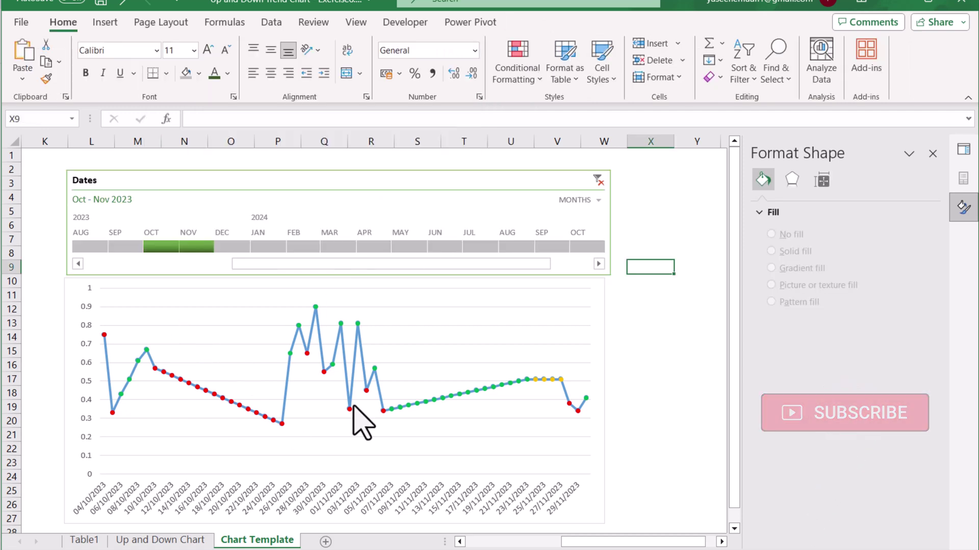
click(602, 284)
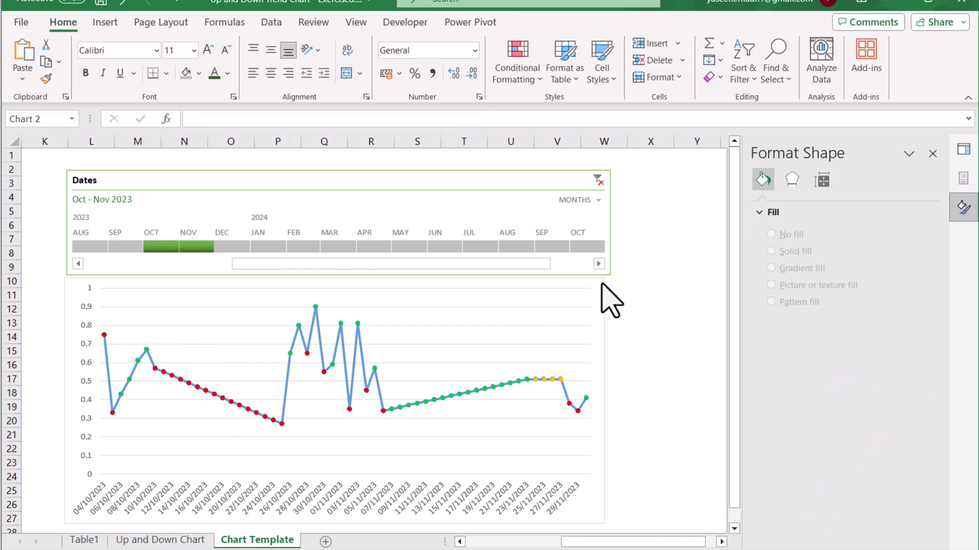
drag(602, 310, 603, 315)
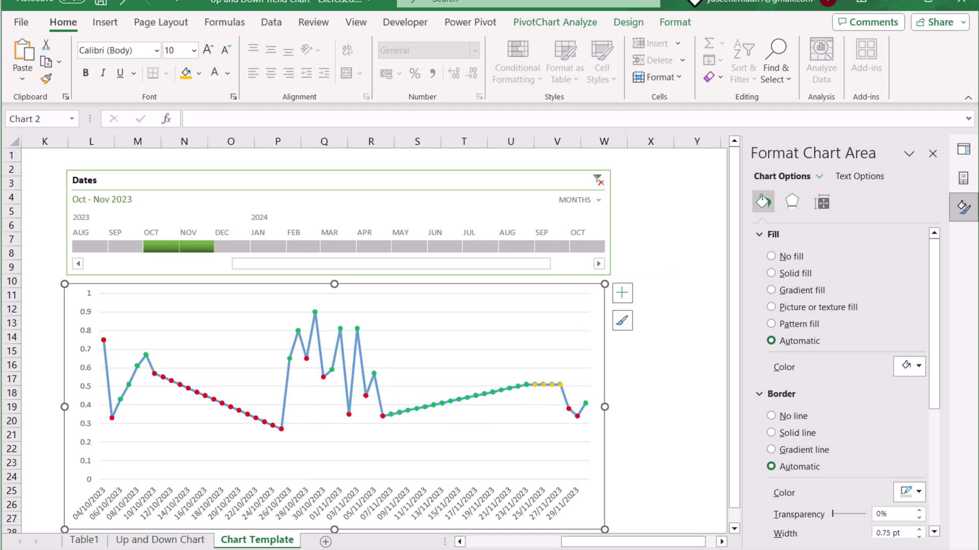
Step: Remove the chart's border with No Outline
click(683, 22)
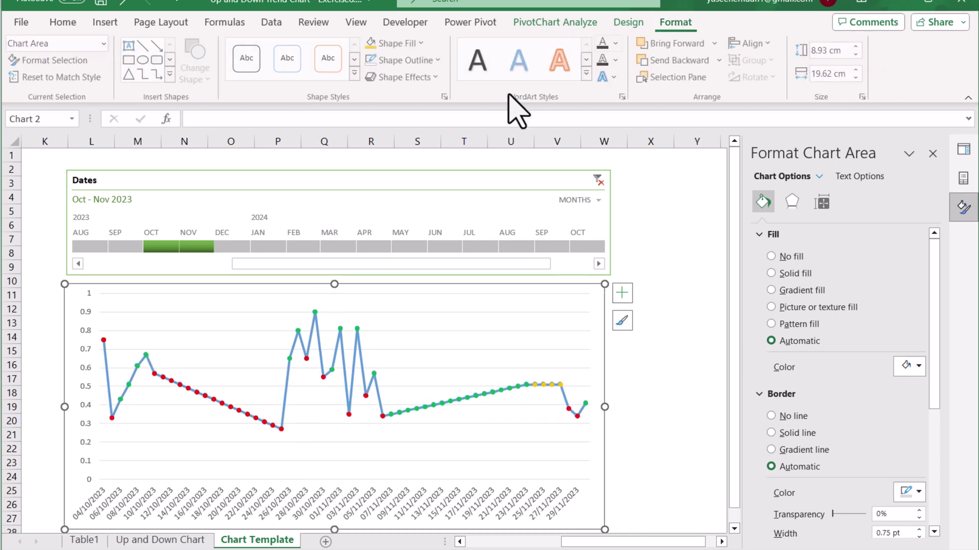
click(405, 60)
click(412, 241)
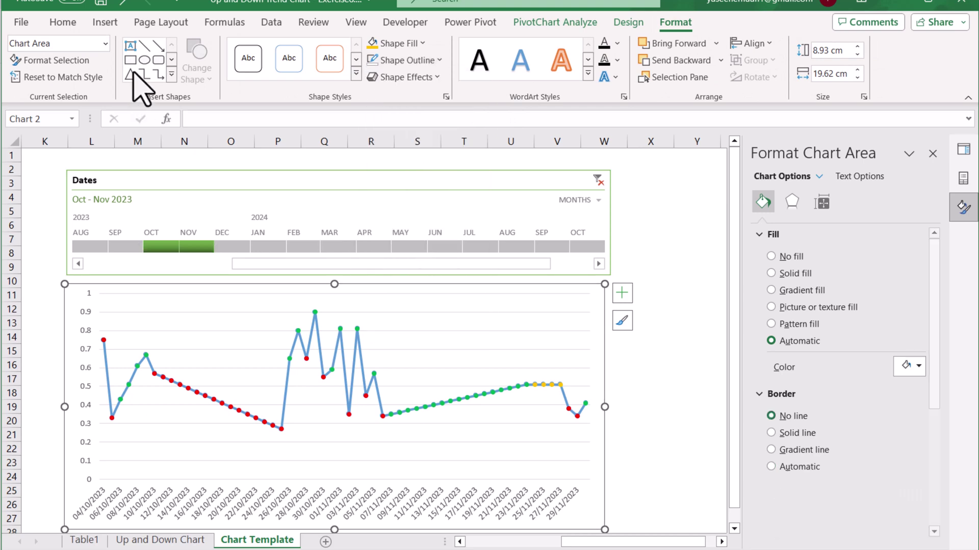
Step: Draw a rounded rectangle sized to cover the chart
click(99, 22)
click(178, 76)
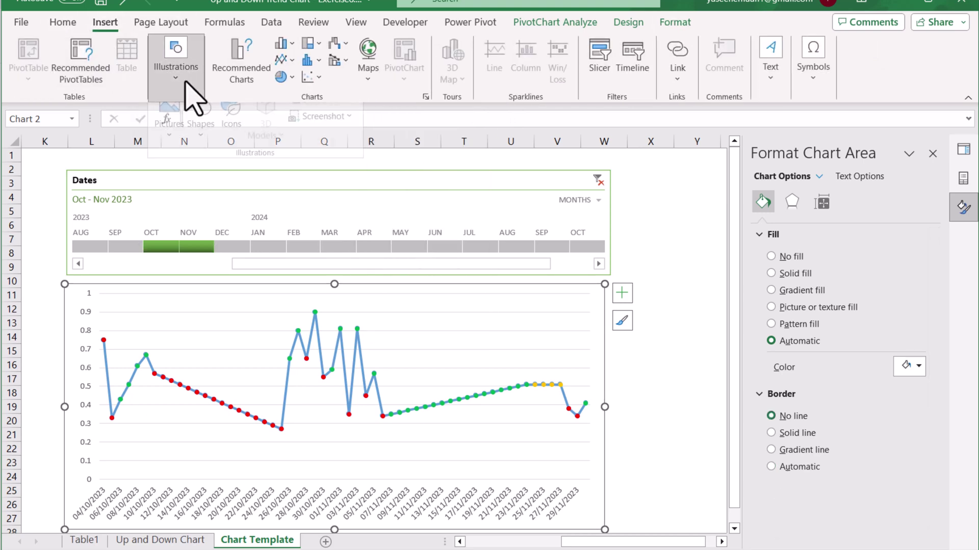
click(200, 132)
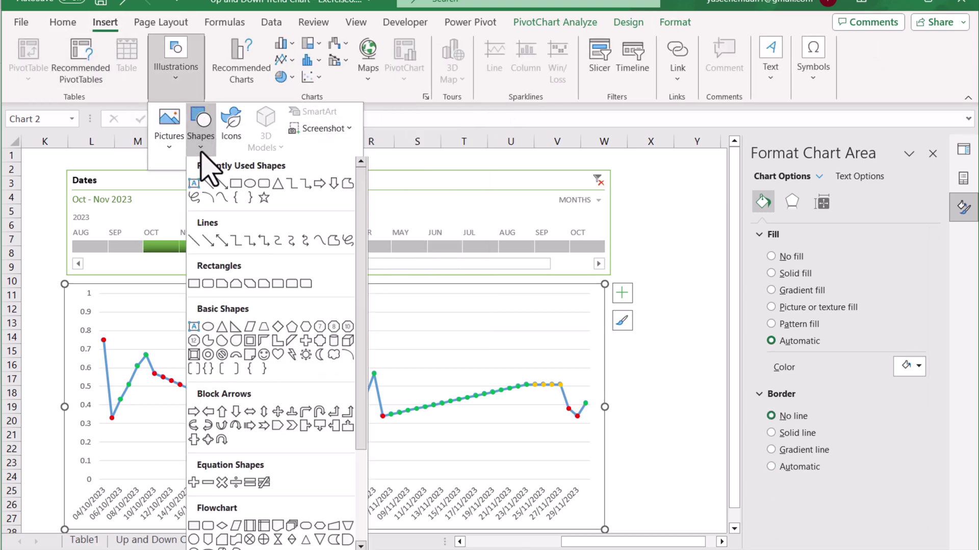
click(264, 187)
click(47, 284)
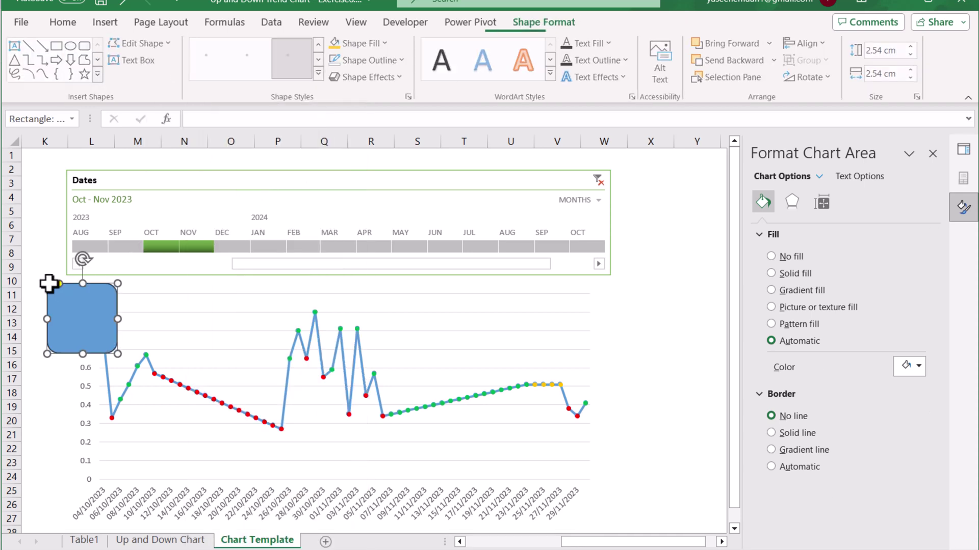
drag(118, 354, 622, 528)
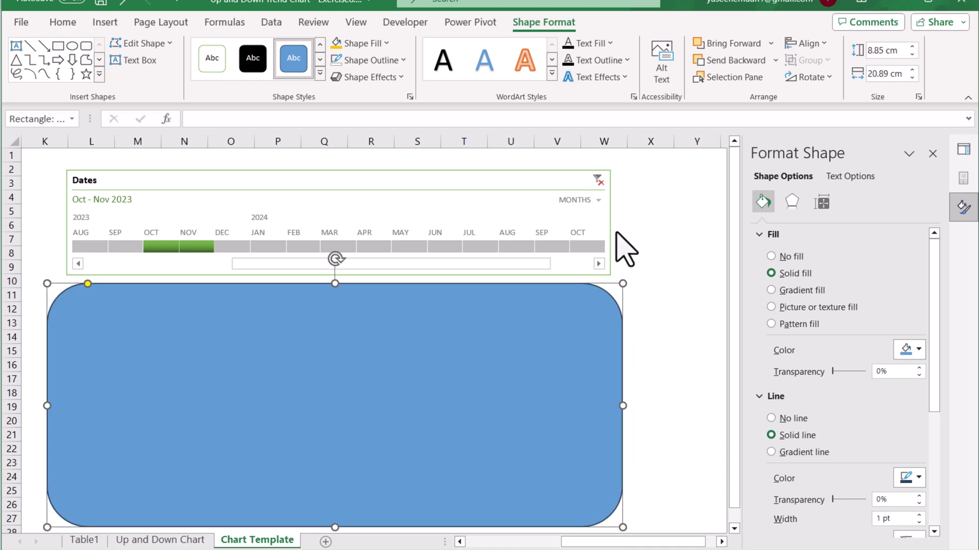
Step: Give the rounded rectangle No Fill and a blue 2¼ pt outline, positioned around the chart
click(383, 44)
click(376, 220)
click(394, 61)
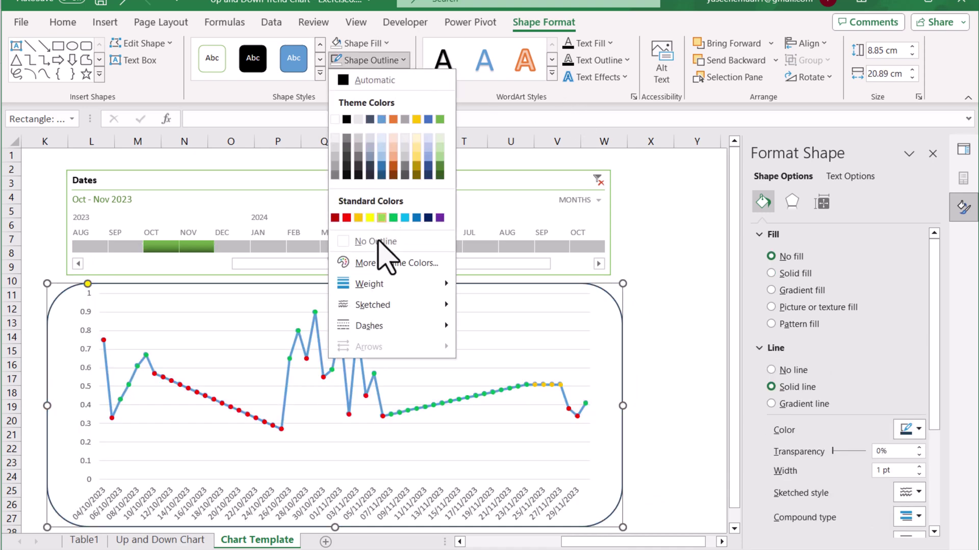
click(416, 217)
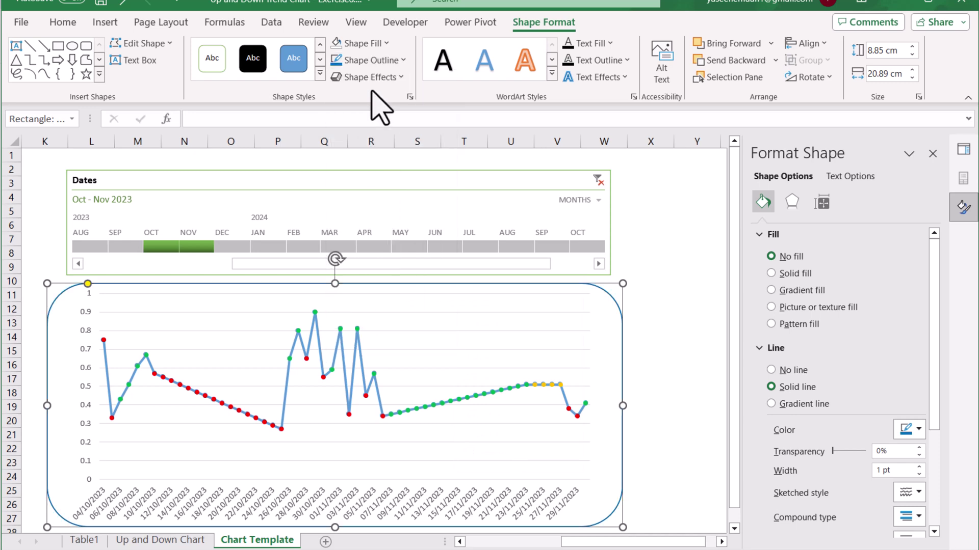
click(394, 61)
mouse_move(444, 284)
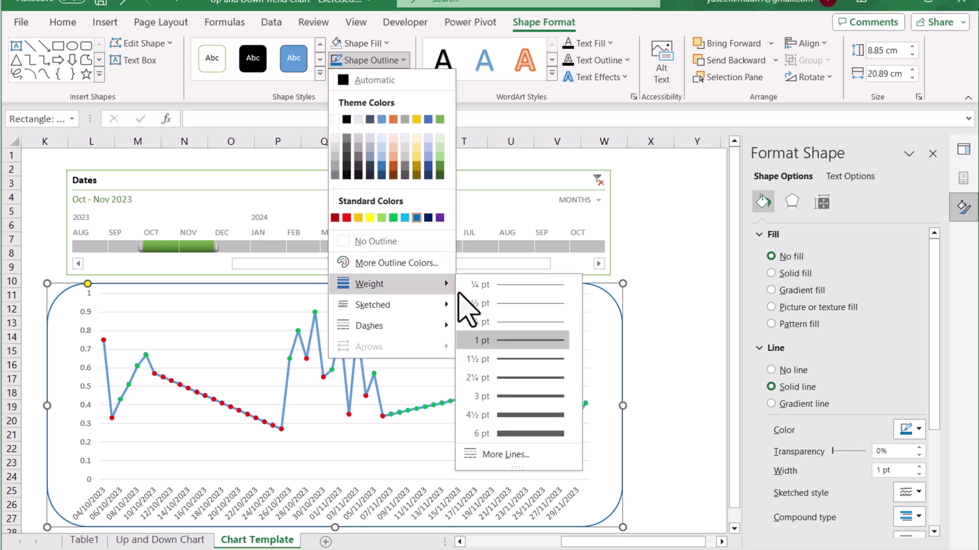
click(495, 377)
click(668, 326)
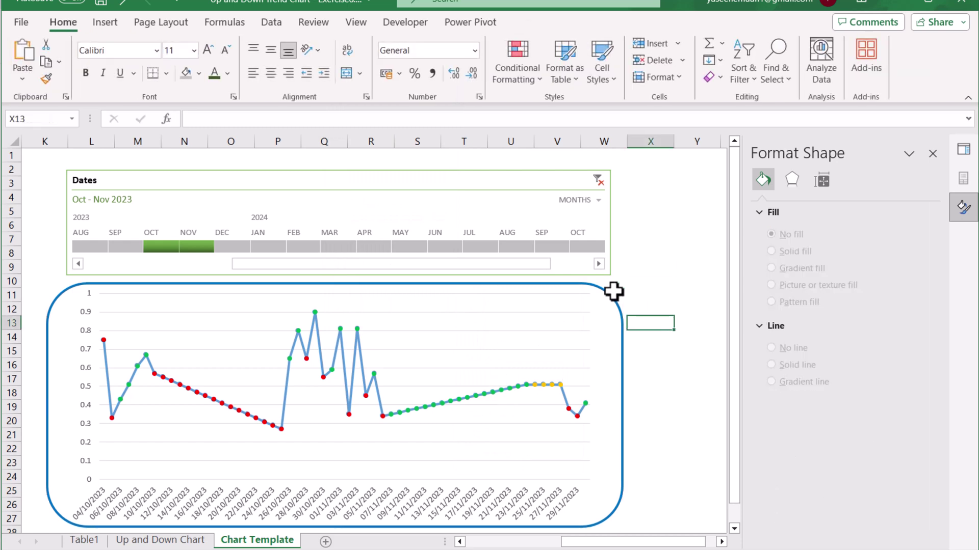
drag(600, 288, 604, 291)
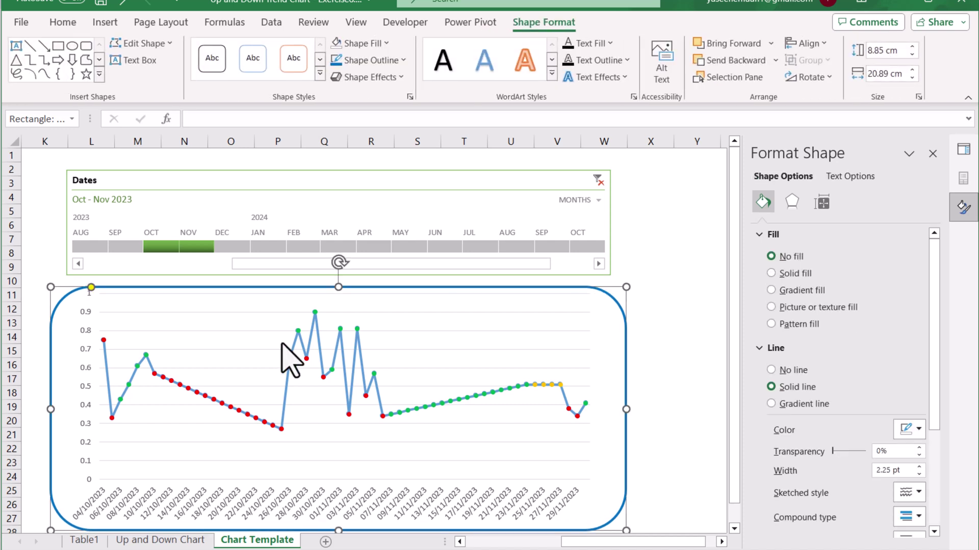
Step: Review the vertical axis Number format in Format Axis, leaving the category at General
click(85, 393)
right_click(87, 398)
click(140, 380)
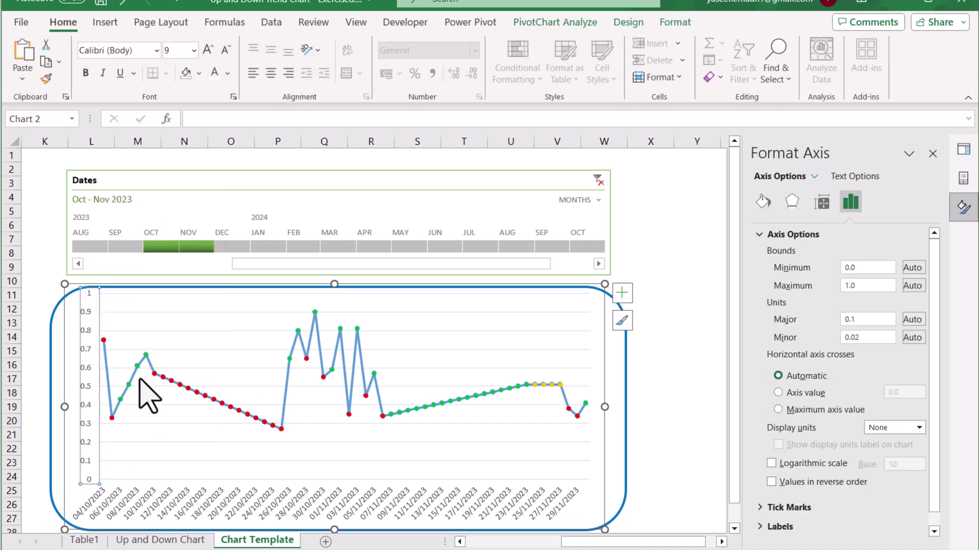
scroll(801, 484, down, 1)
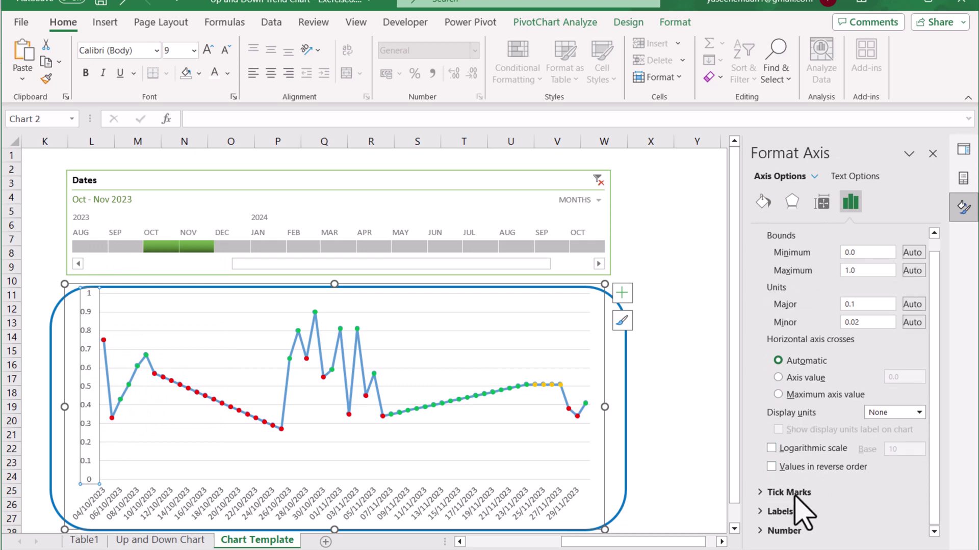
click(783, 531)
scroll(815, 482, down, 3)
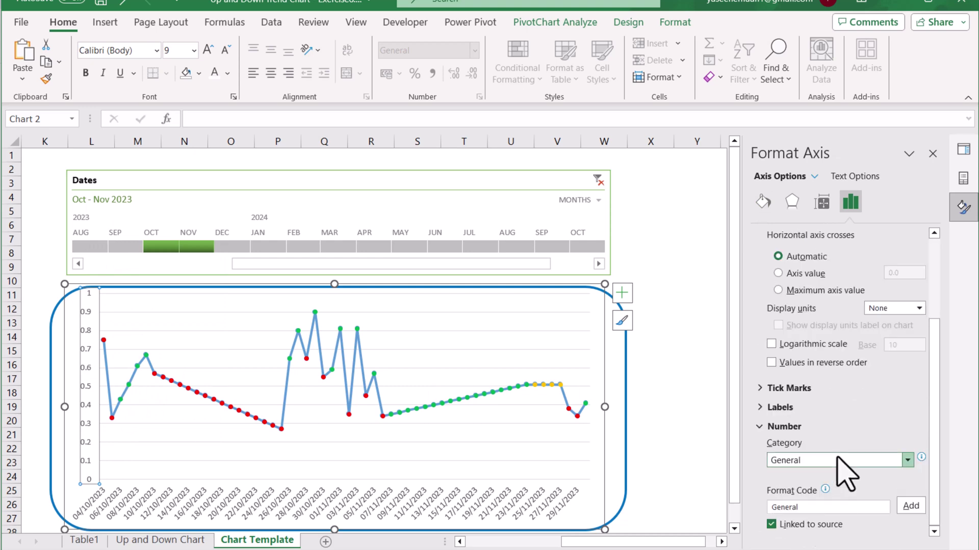
click(837, 458)
click(698, 363)
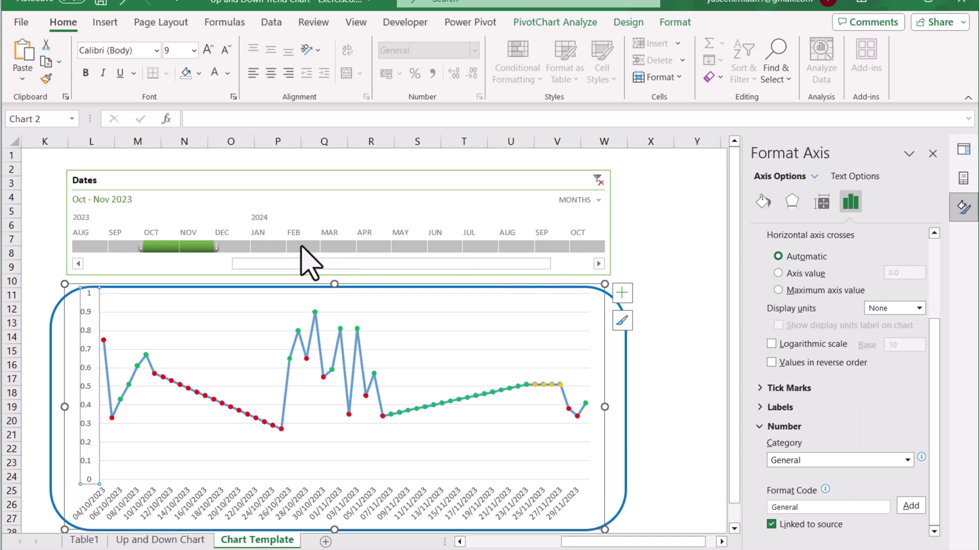
Step: Step the Dates timeline through Nov and Dec 2023 to settle on Jan 2024
click(194, 247)
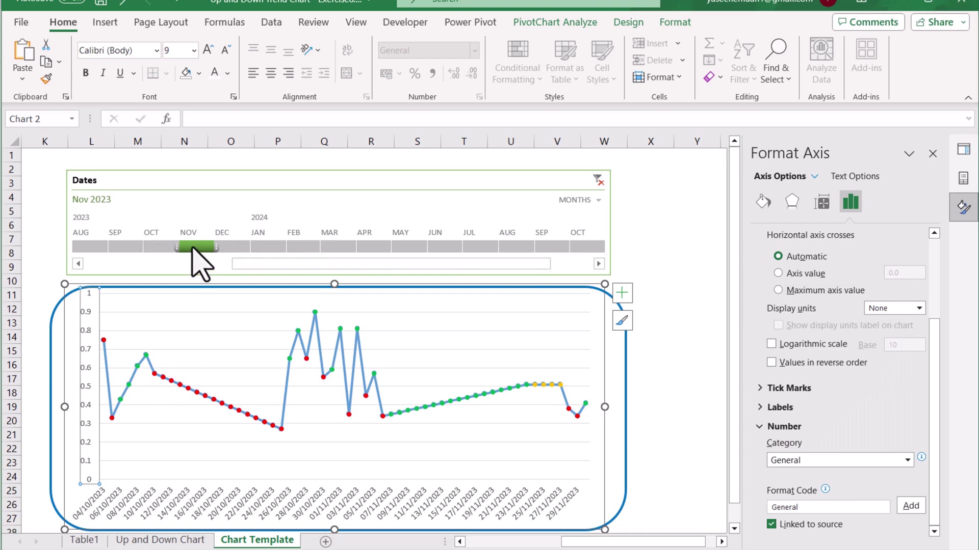
click(229, 247)
click(261, 247)
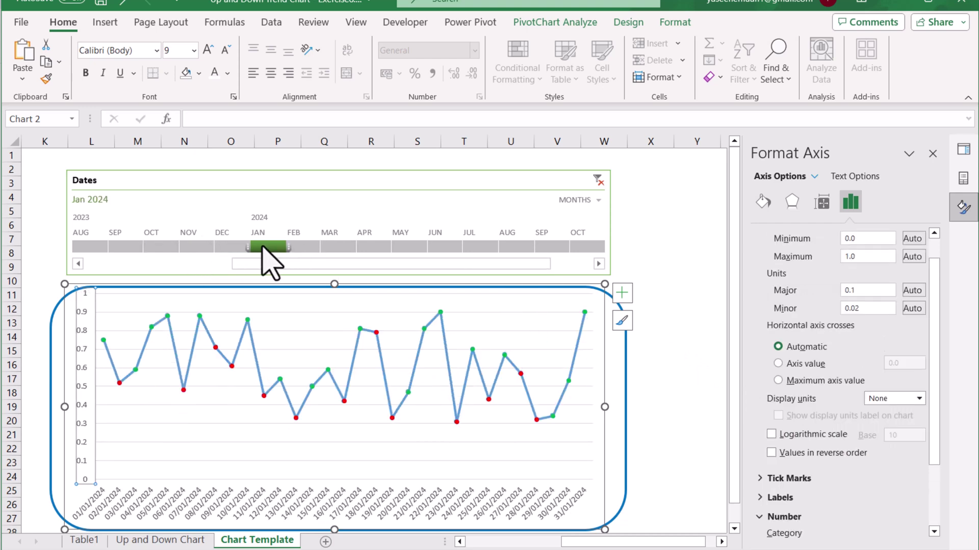